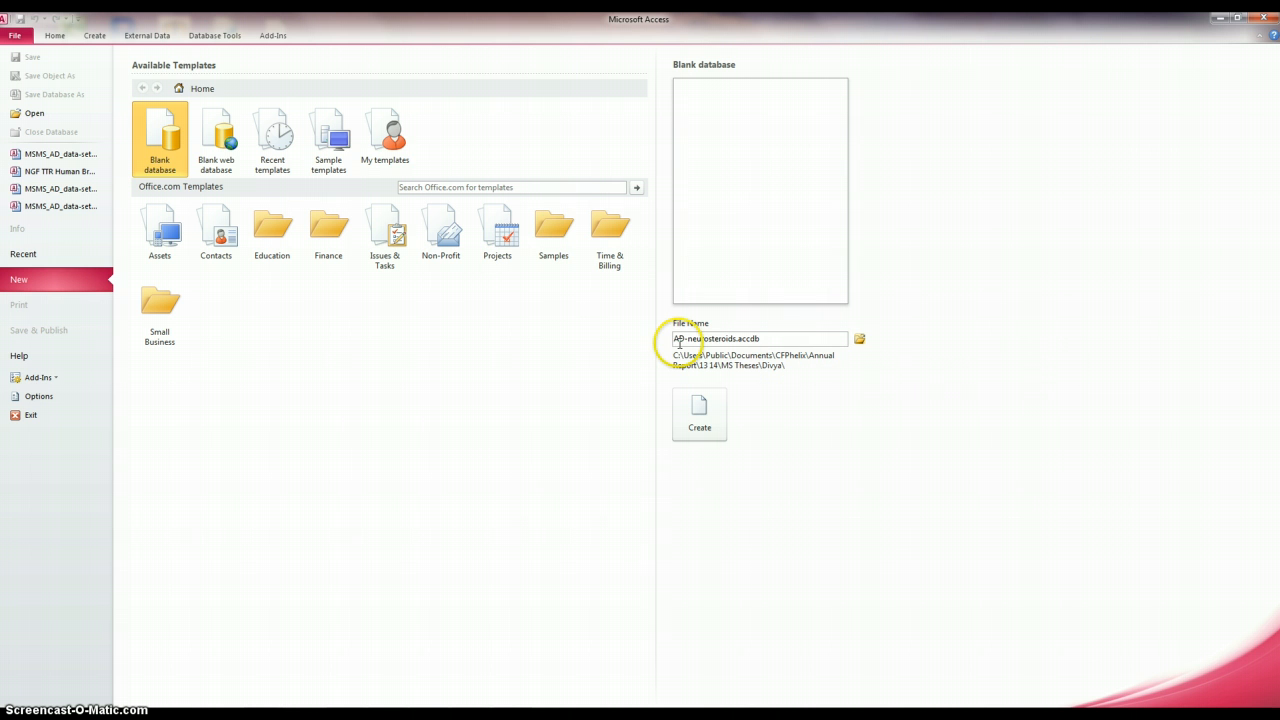
- Create a blank database with the file name AD-neurosteroids.accdb
left_click(736, 339)
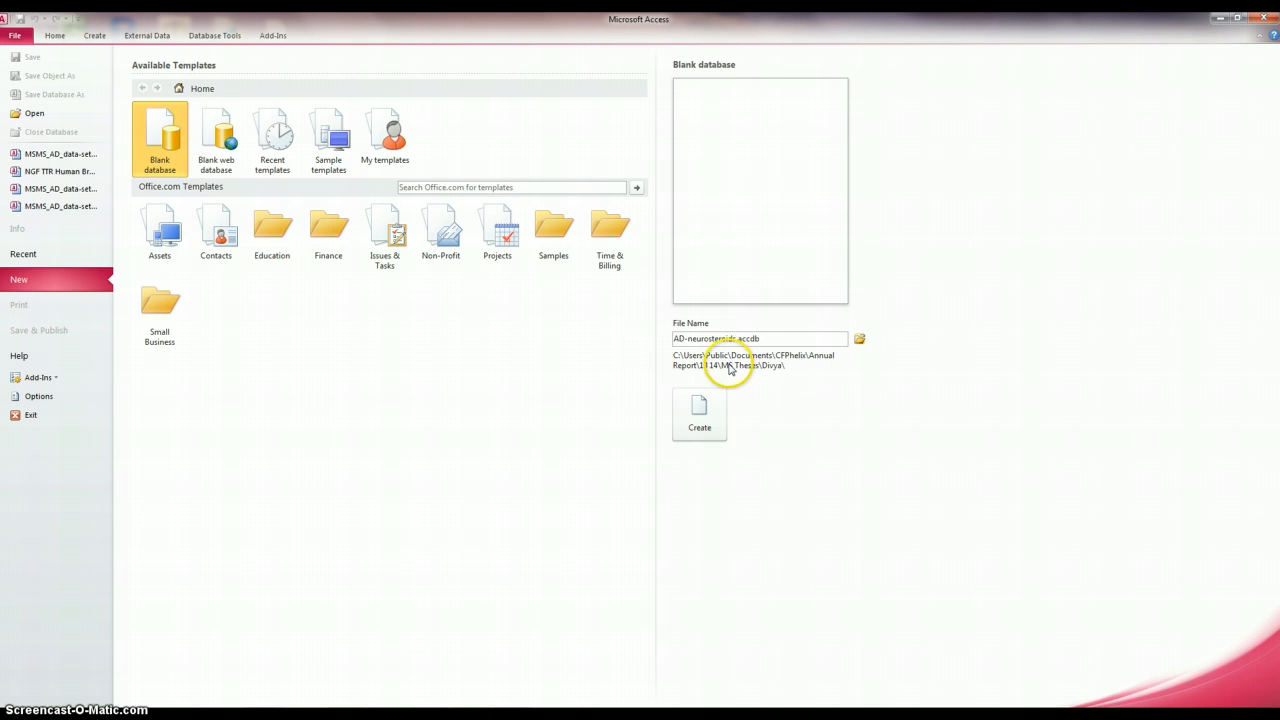
left_click(699, 411)
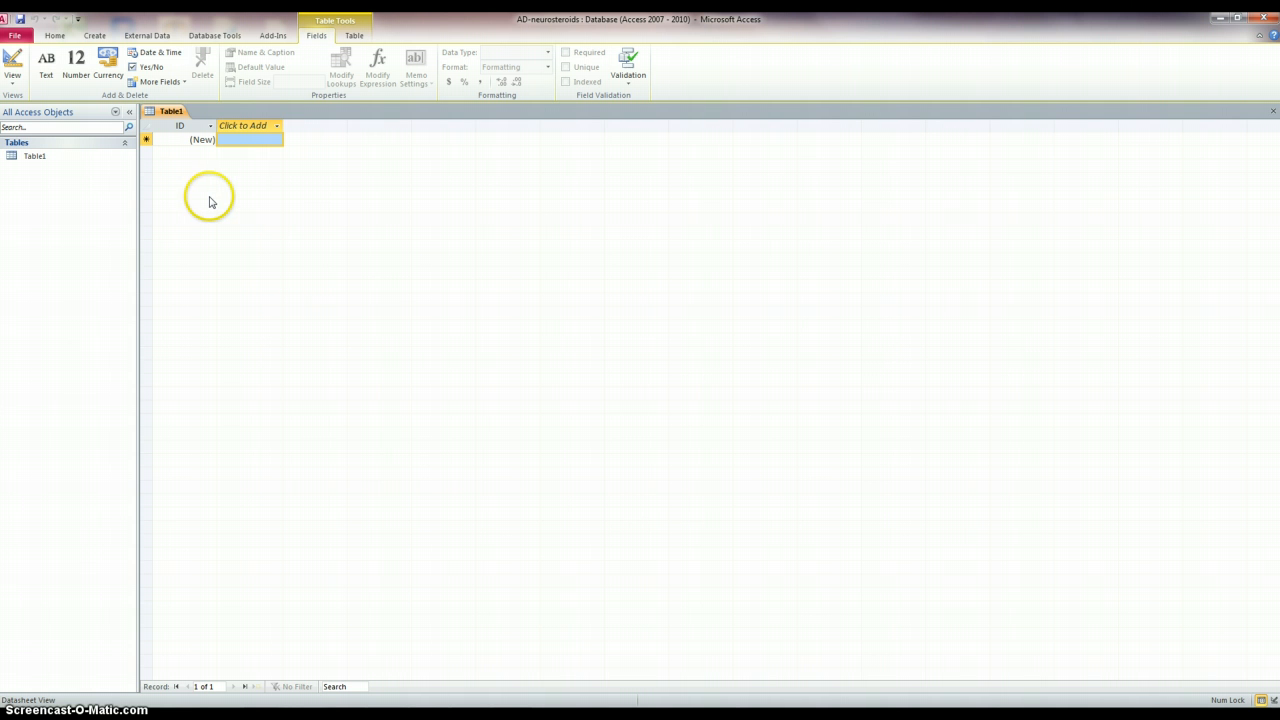
- Start an Excel spreadsheet import and begin entering a source file path in the import dialog
left_click(150, 38)
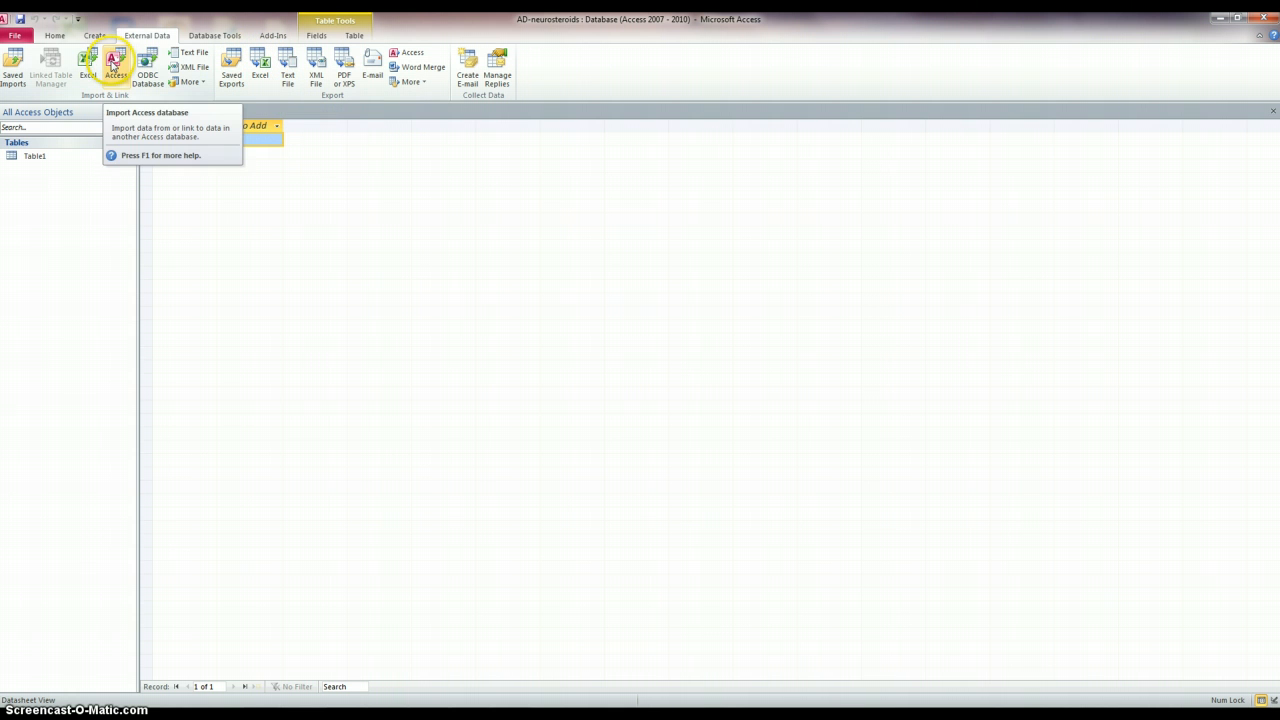
left_click(88, 64)
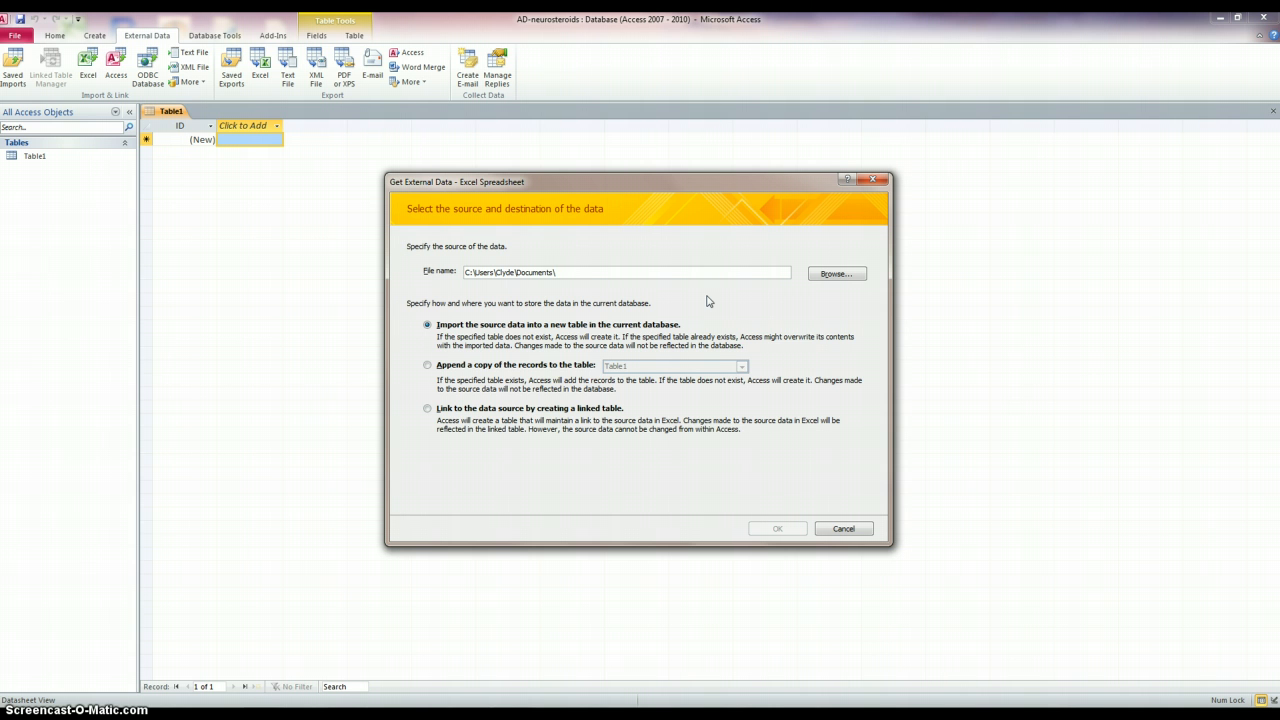
left_click(726, 321)
type("clyde\\annual")
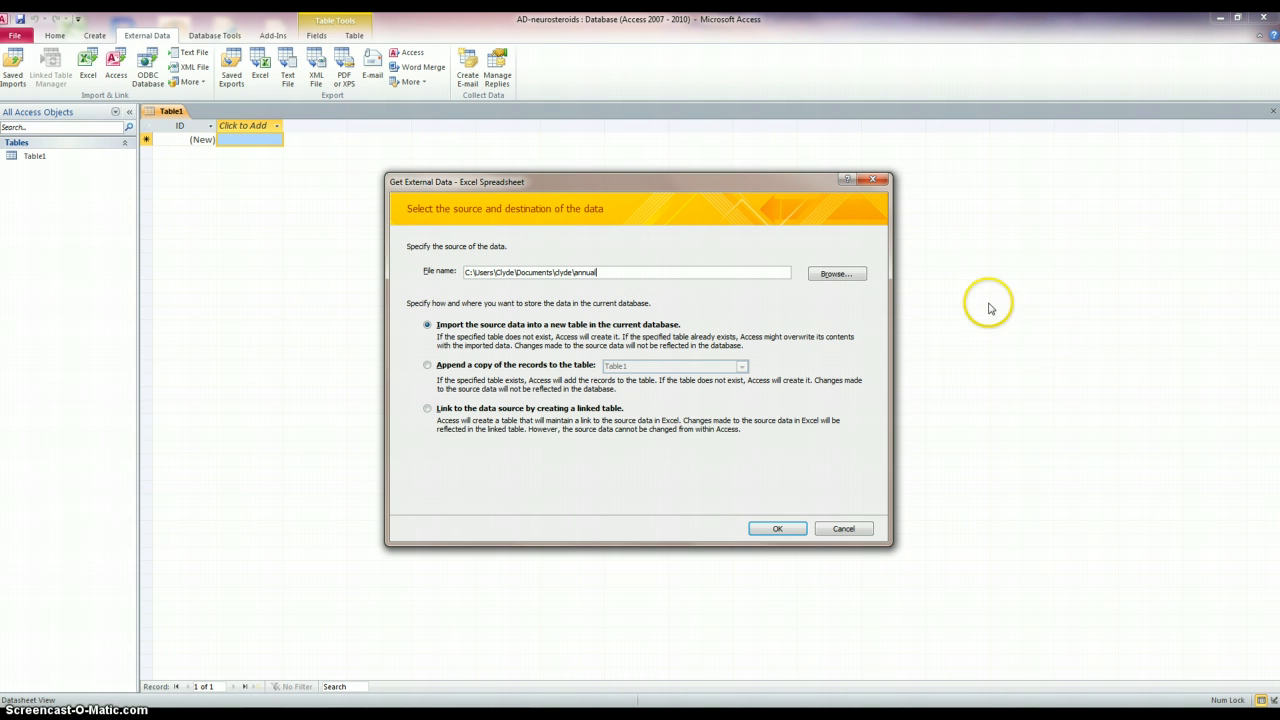
- Browse for the source file through Documents, CFPhelix, Annual Report, 13 14, MS Theses into the student's thesis folder
left_click(836, 273)
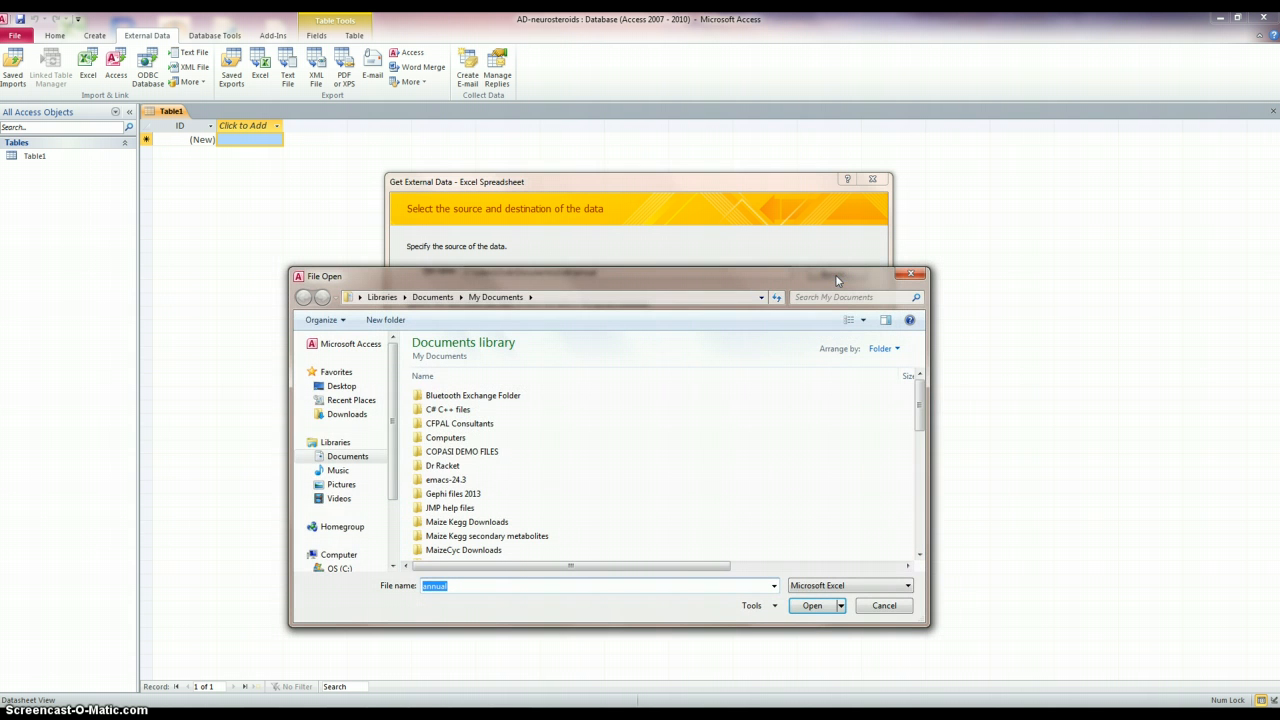
left_click(345, 456)
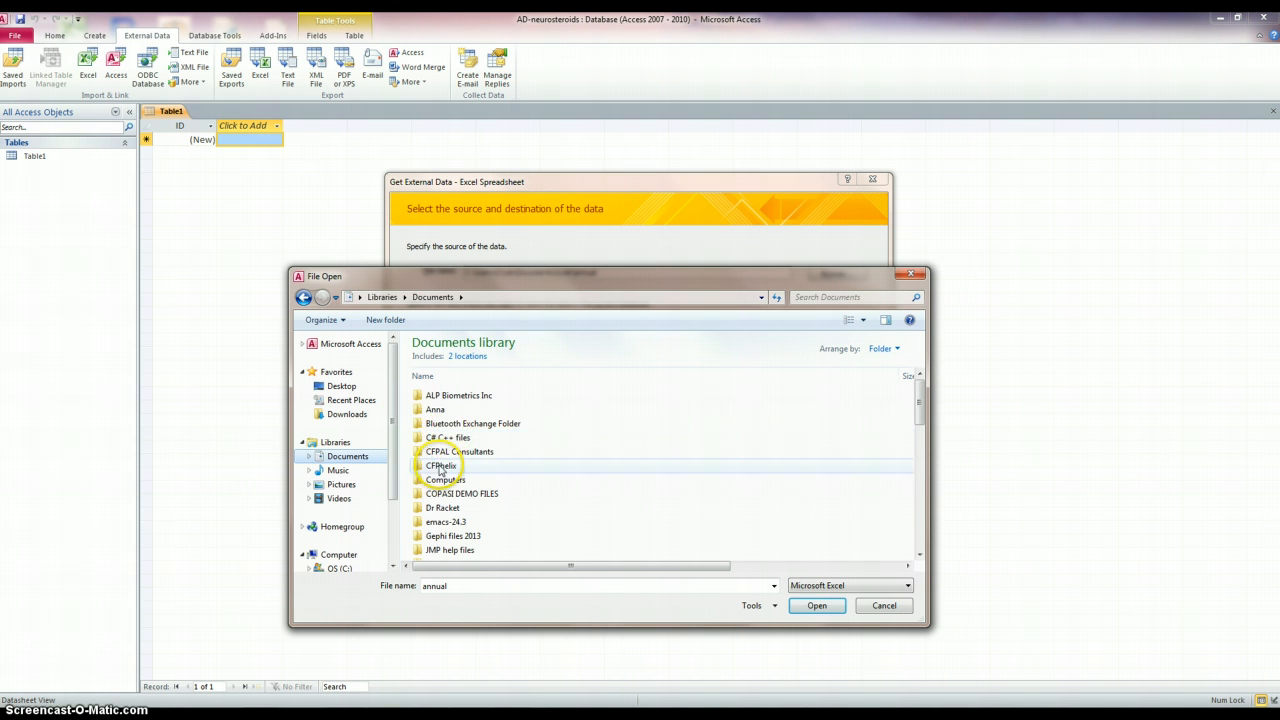
double_click(441, 466)
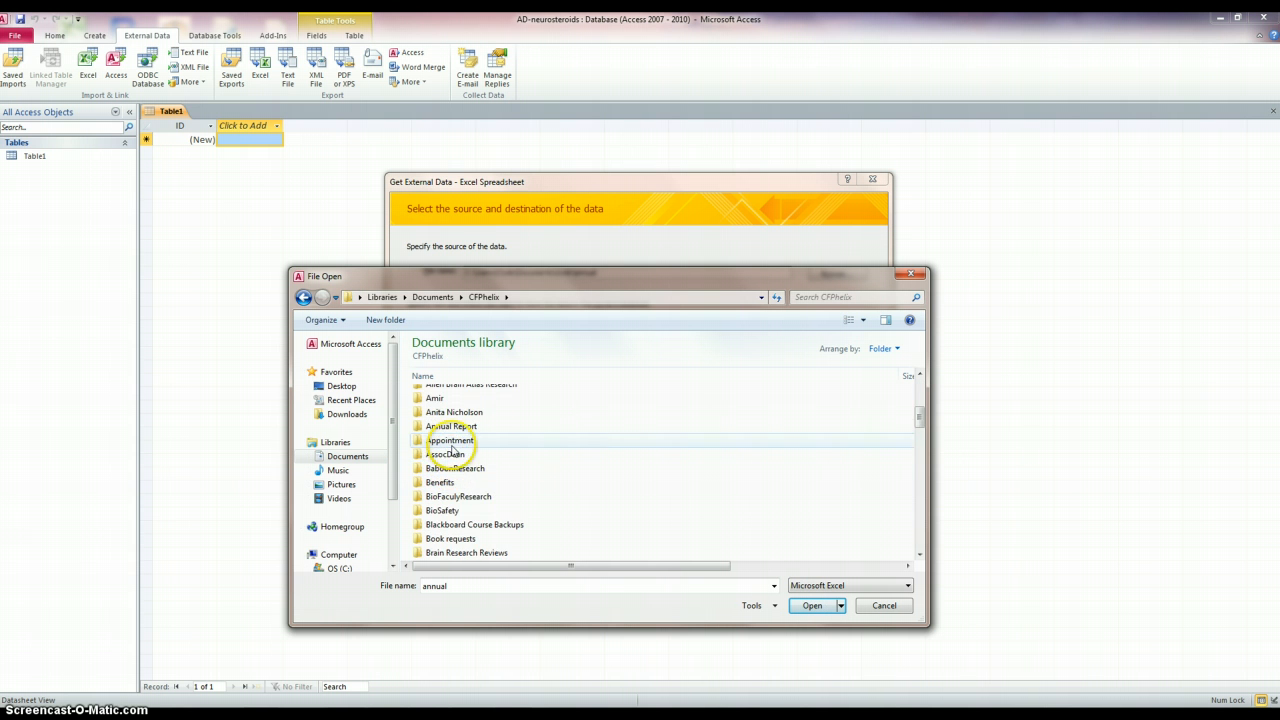
double_click(450, 426)
double_click(464, 524)
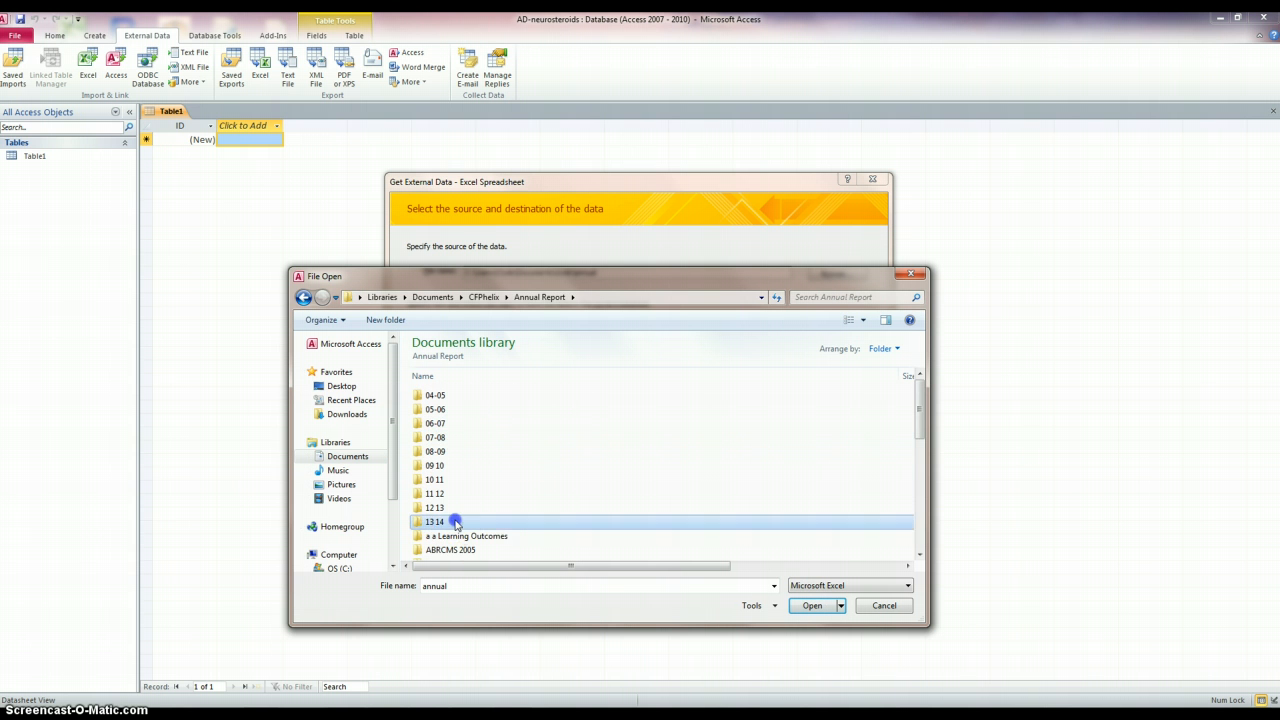
double_click(441, 493)
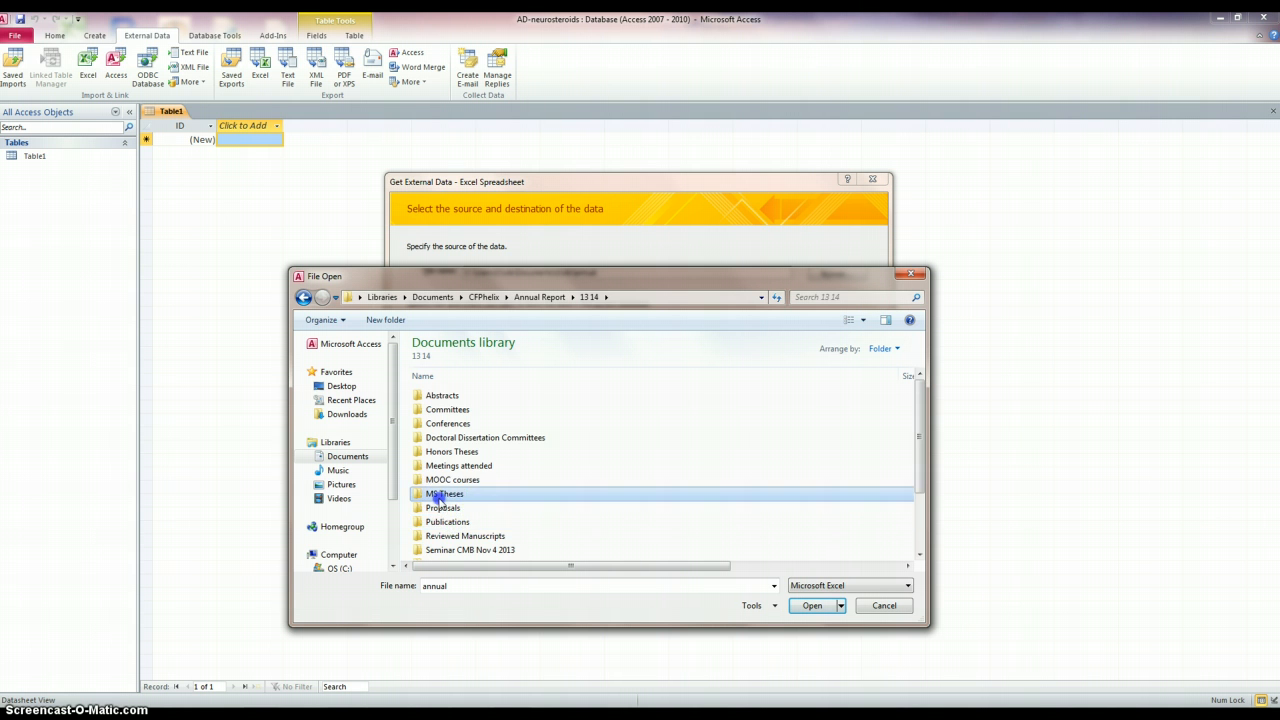
double_click(436, 411)
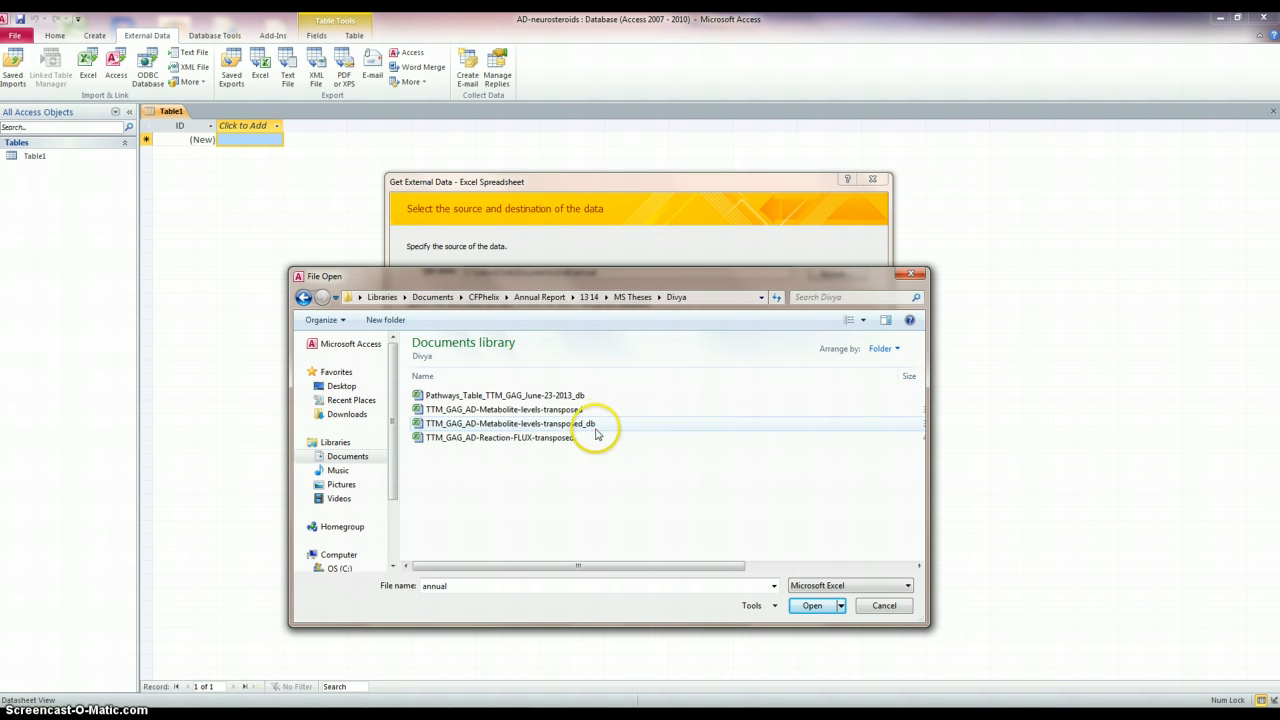
- Select Pathways_Table_TTM_GAG_June-23-2013_db as the source and import it into a new table
left_click(548, 395)
left_click(812, 605)
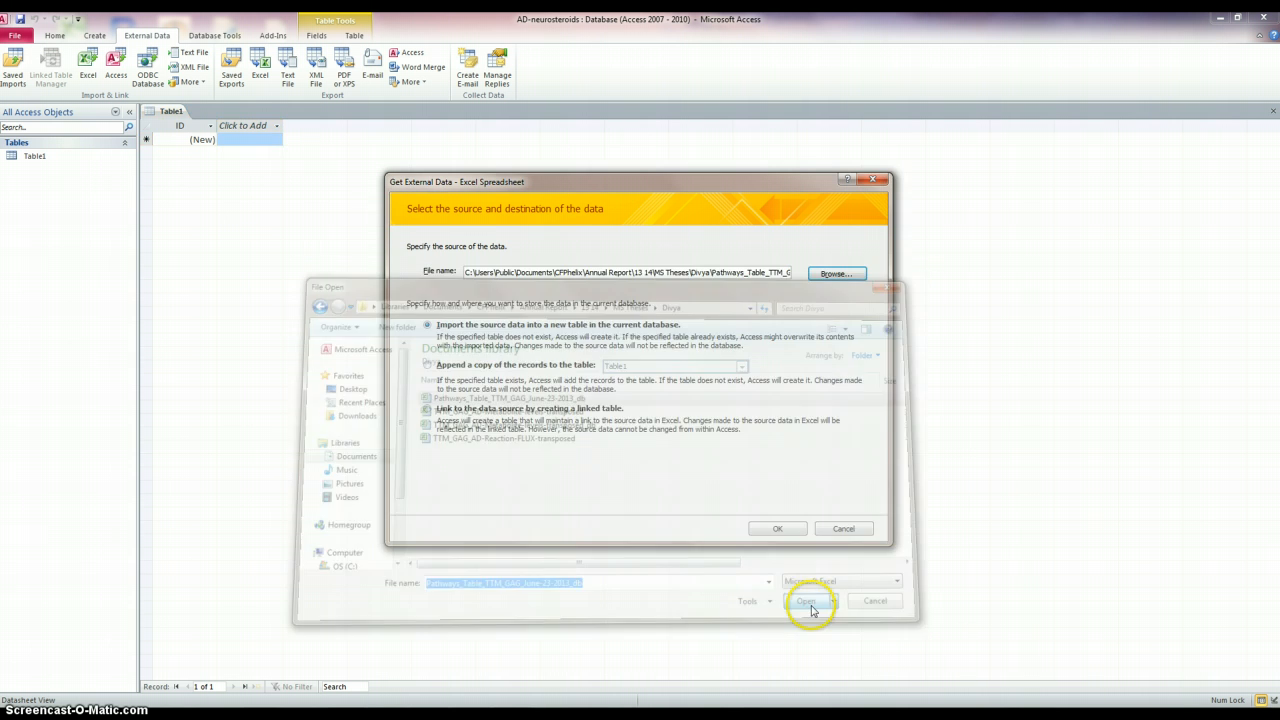
left_click(778, 530)
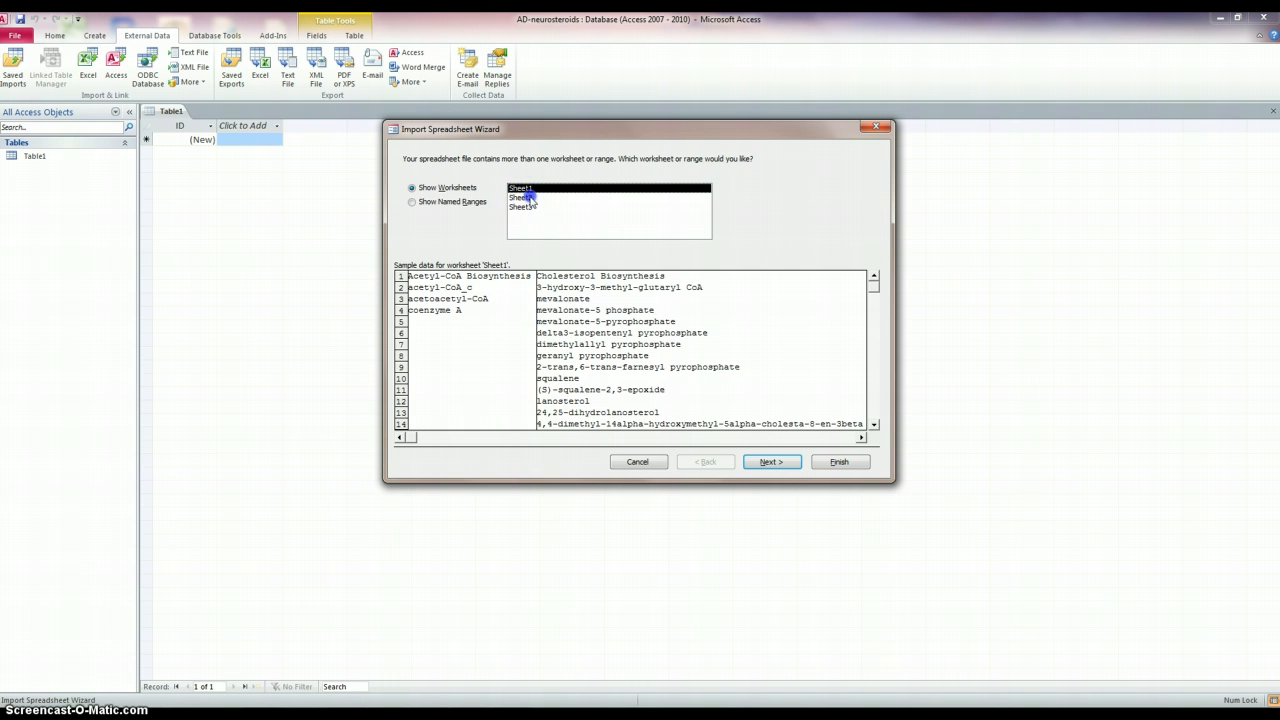
- Choose Sheet1 as the worksheet to import and continue the wizard
left_click(522, 198)
left_click(527, 208)
left_click(521, 197)
left_click(521, 188)
left_click(769, 461)
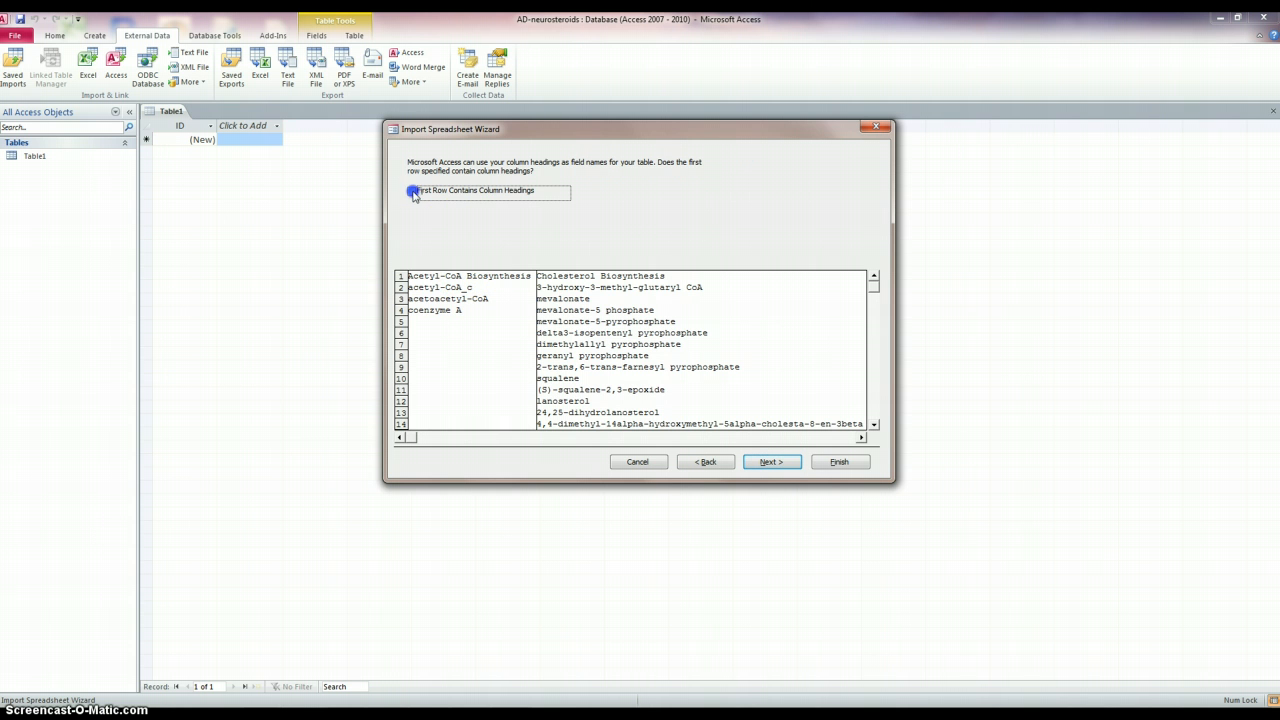
- Mark the first row as column headings, keep default field options and let Access add the primary key
left_click(411, 190)
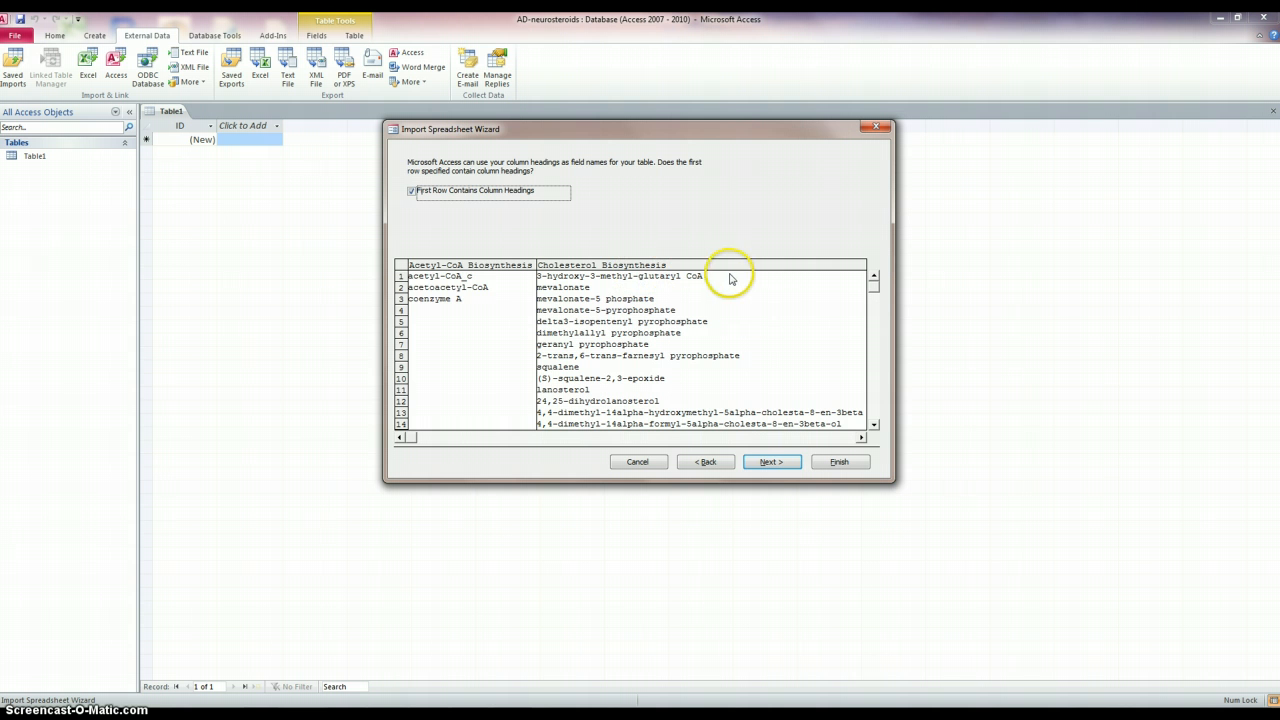
left_click(769, 462)
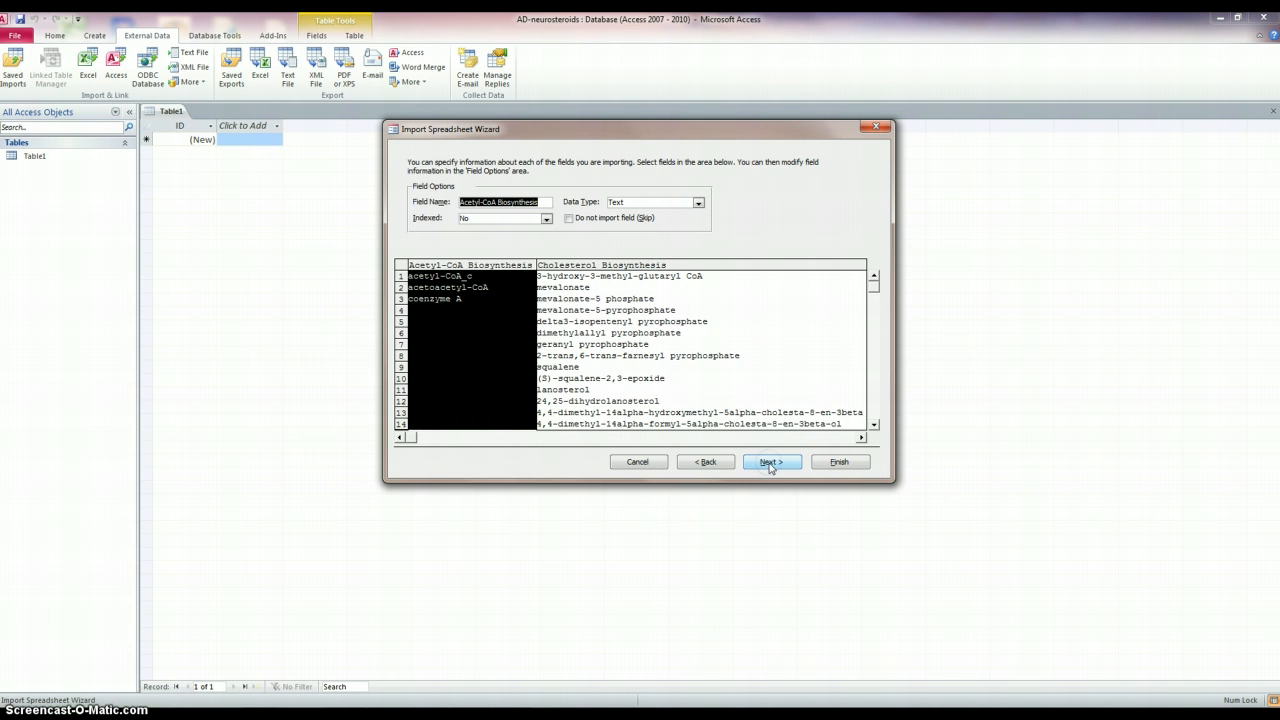
left_click(770, 463)
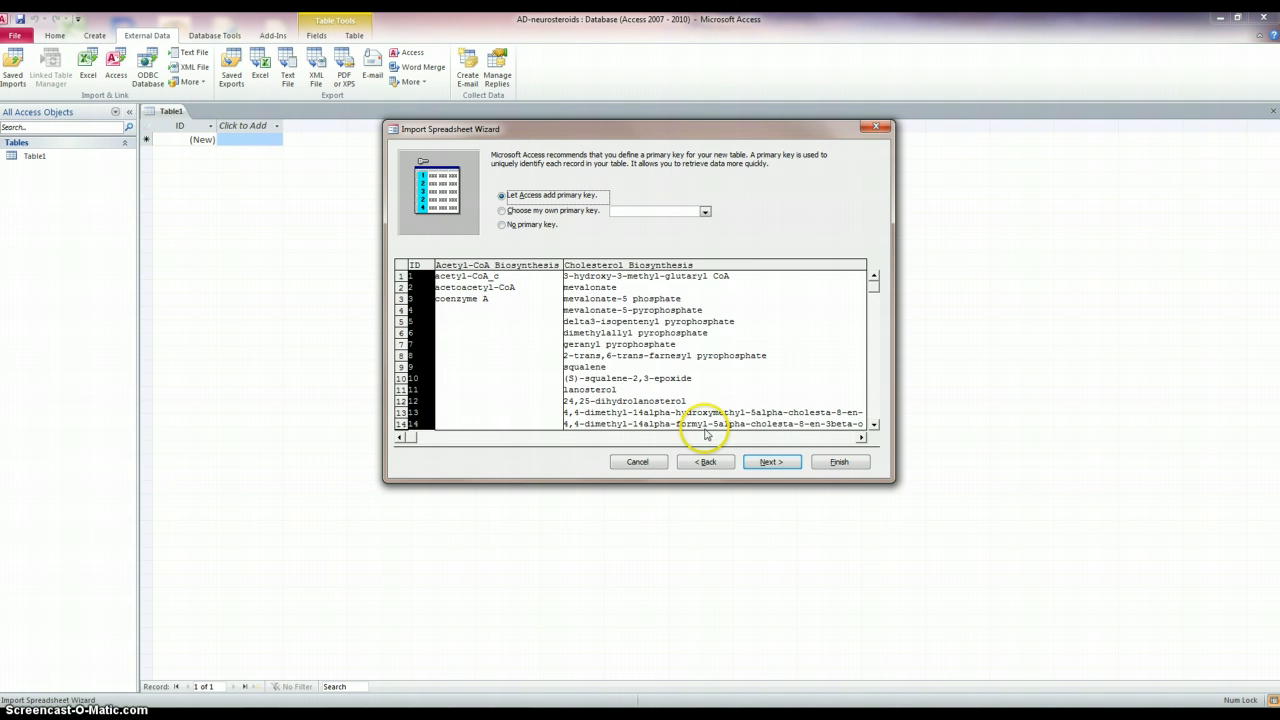
left_click(771, 462)
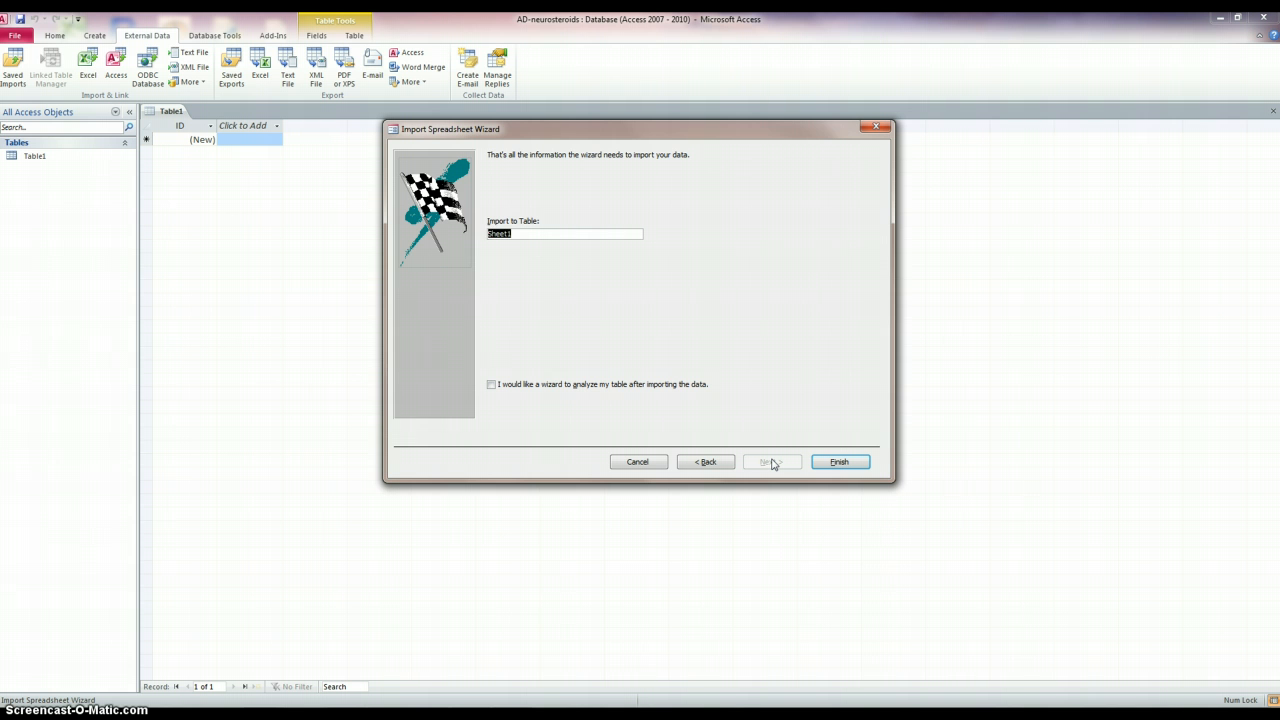
- Name the imported table Pathway lists, finish the import and close without saving import steps
type("Pa")
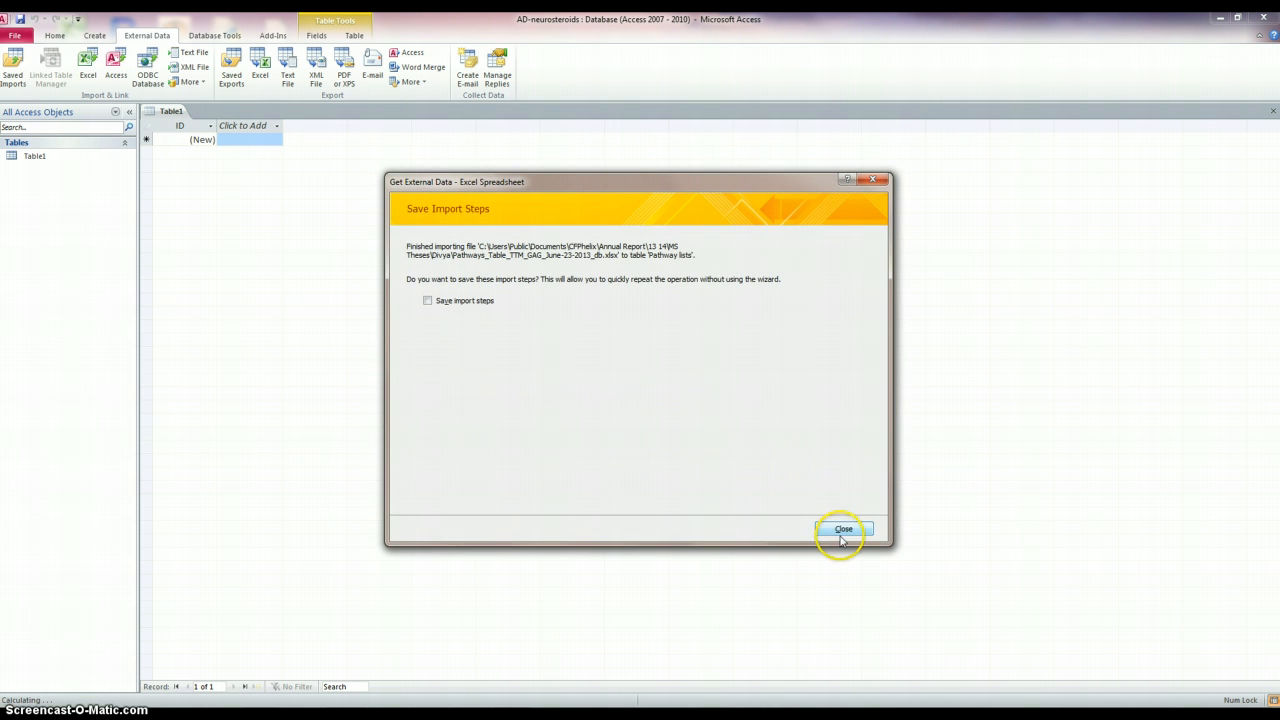
left_click(840, 527)
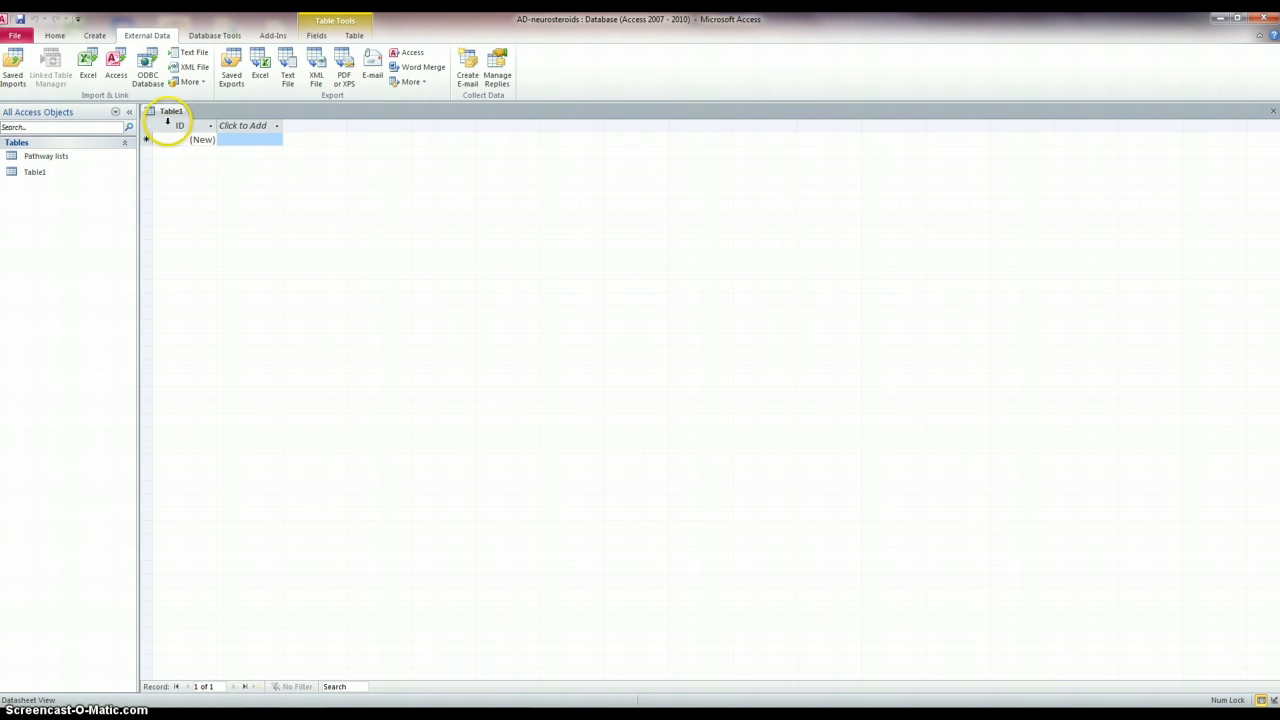
- Close the empty Table1 tab
right_click(168, 114)
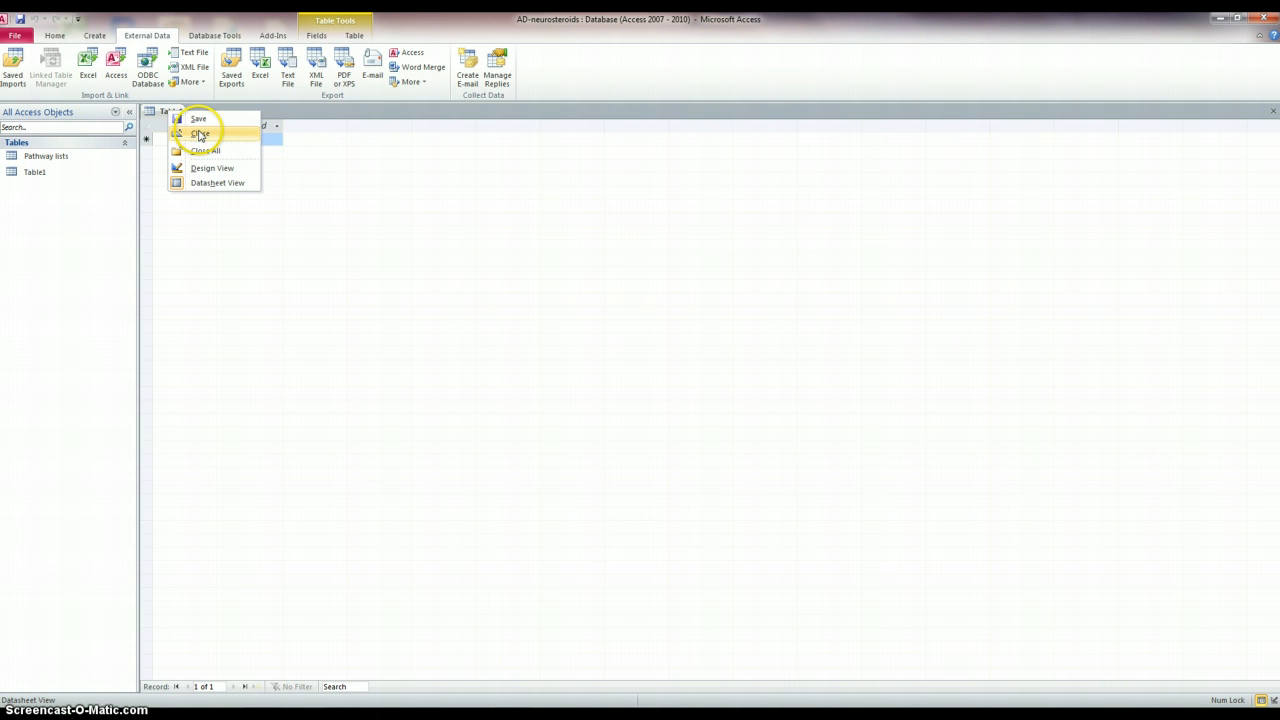
left_click(200, 133)
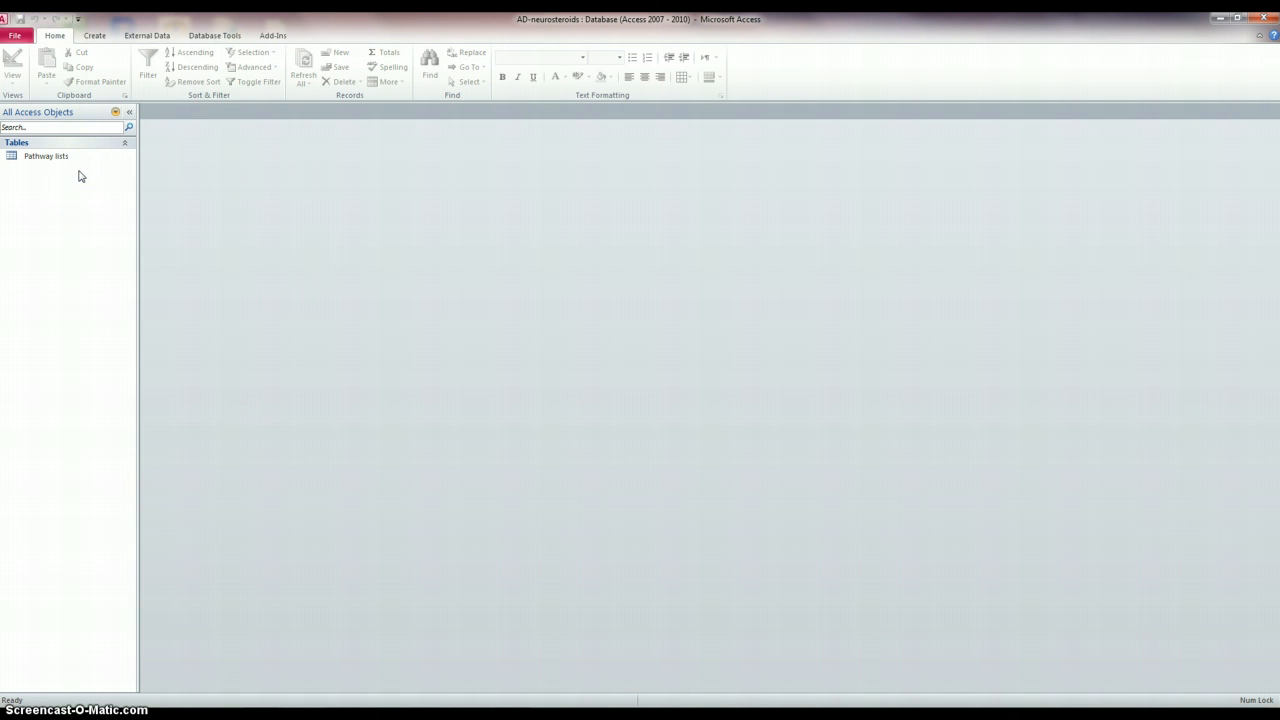
- Start another Excel import and pick TTM_GAG_AD-Metabolite-levels-transposed_db as a new table's source
left_click(149, 36)
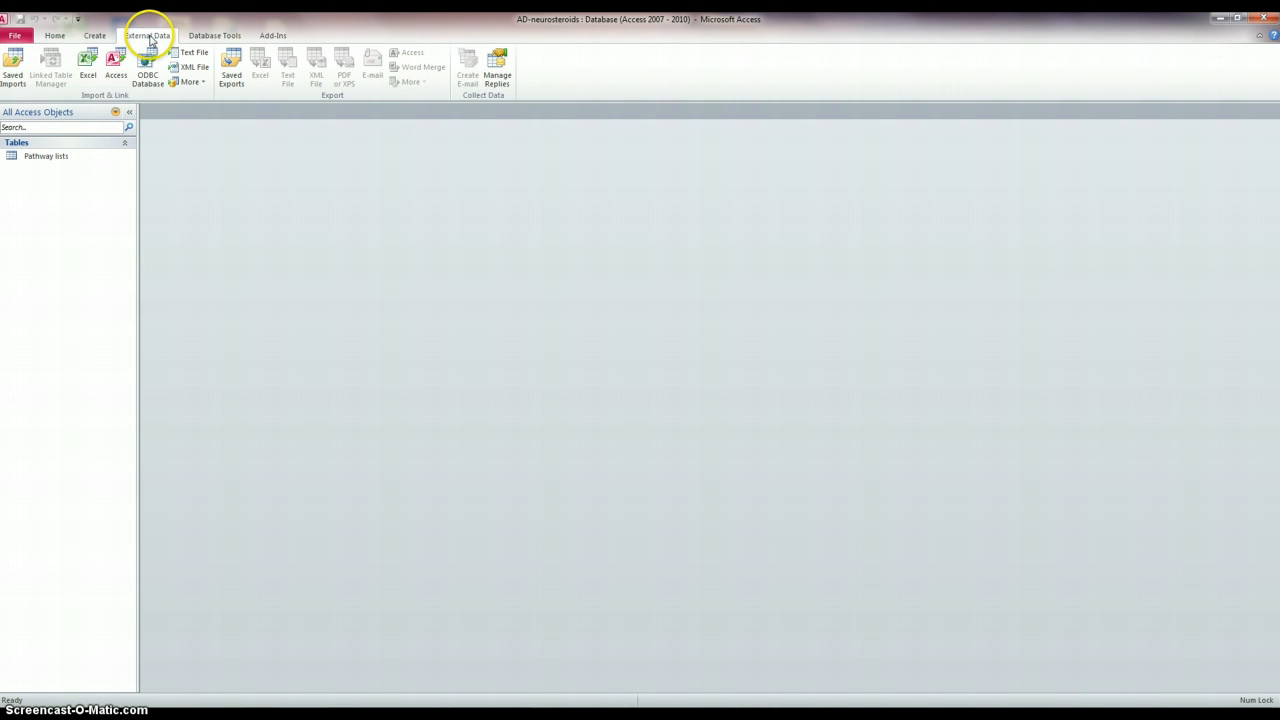
left_click(88, 66)
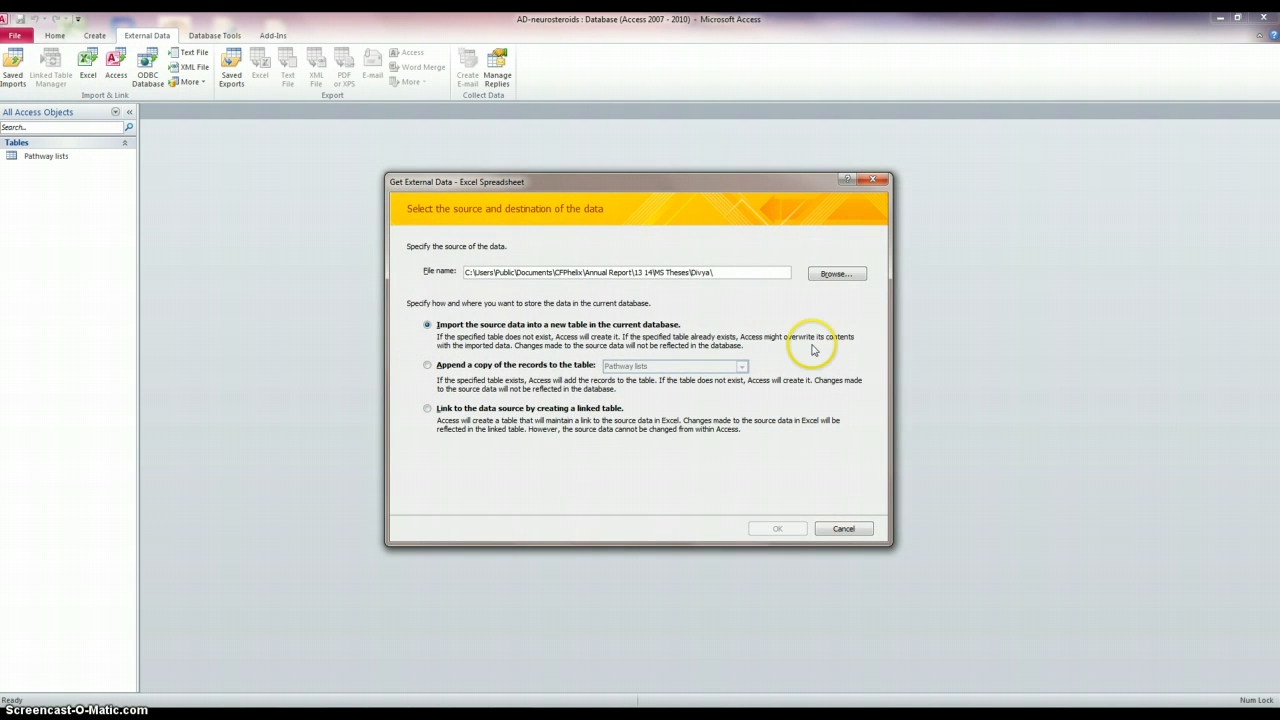
left_click(837, 275)
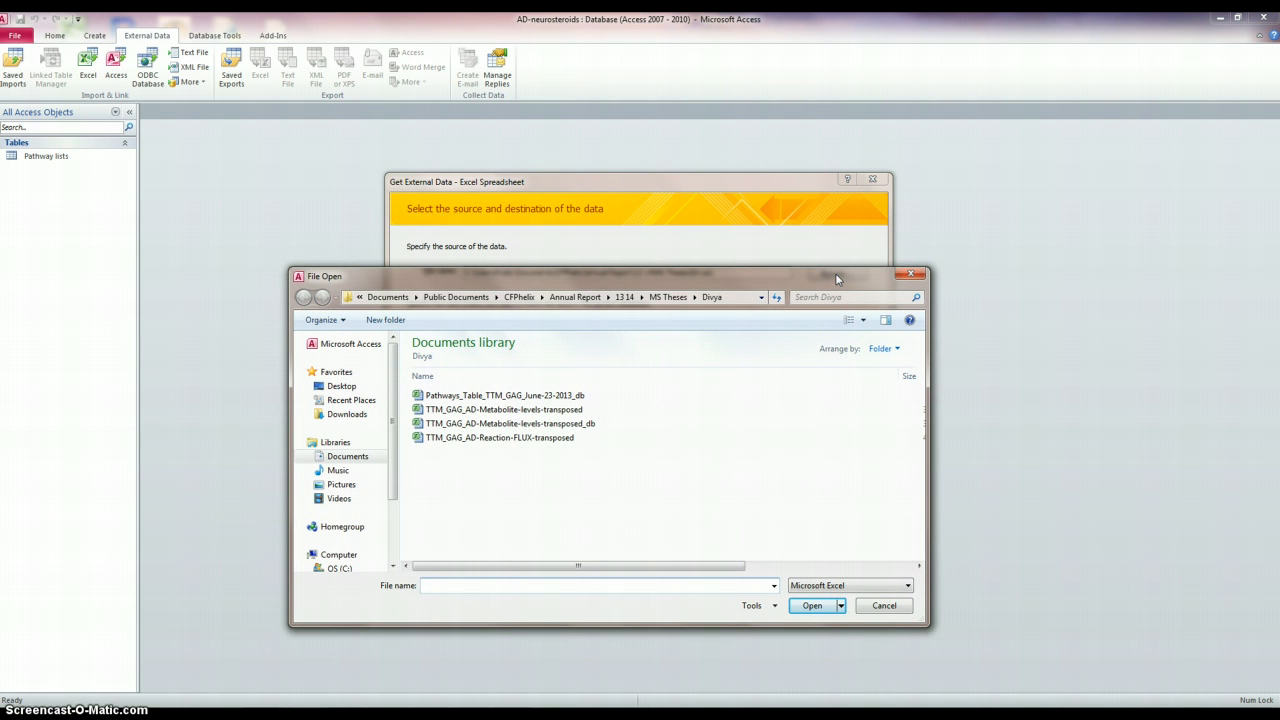
left_click(544, 424)
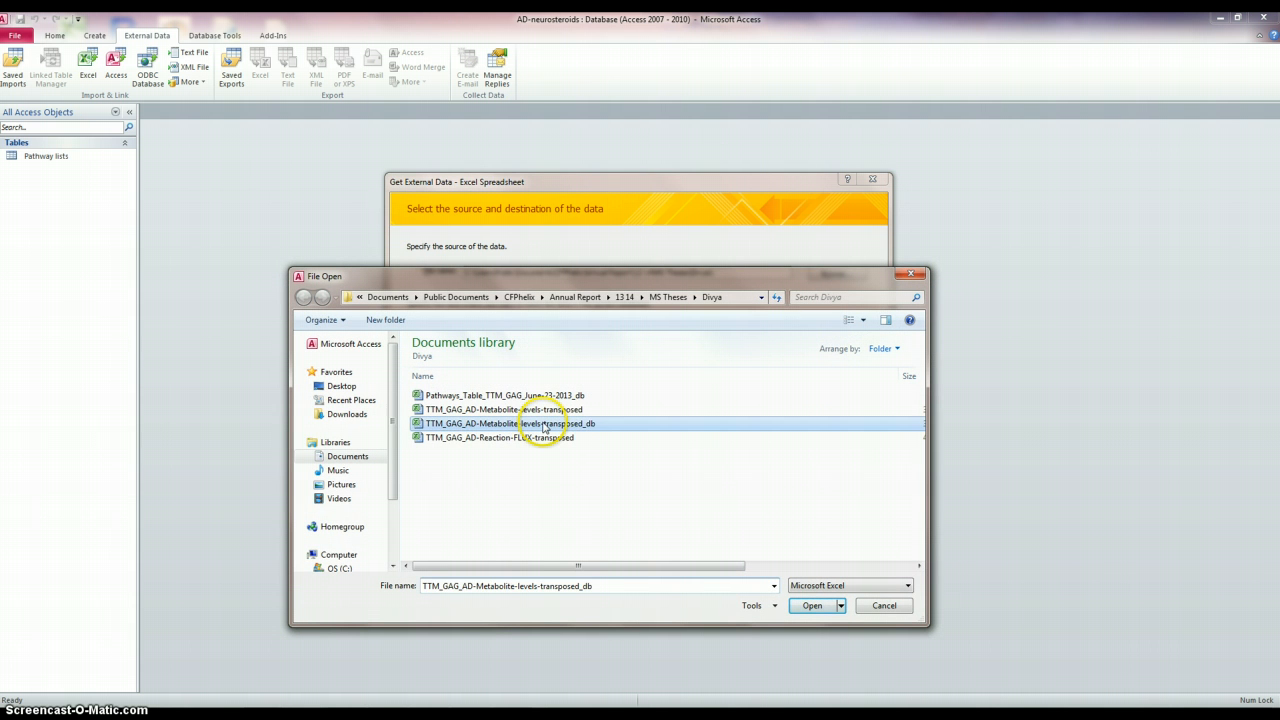
left_click(815, 606)
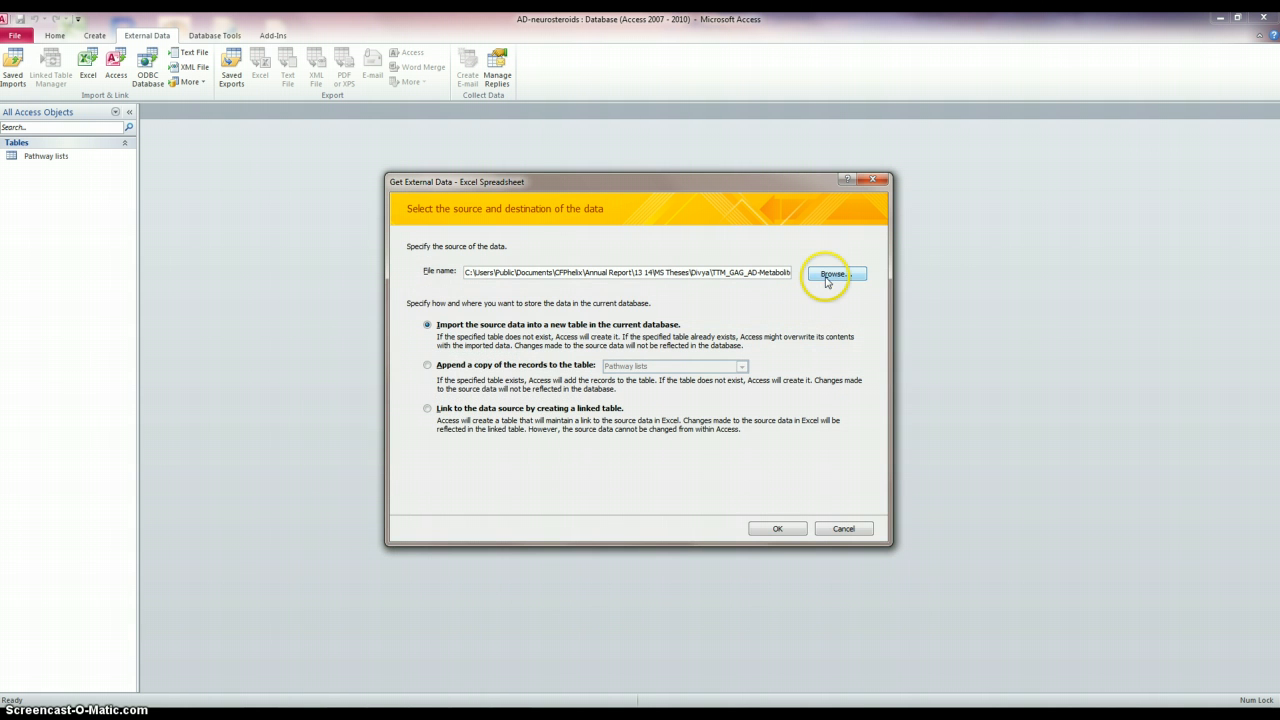
left_click(775, 529)
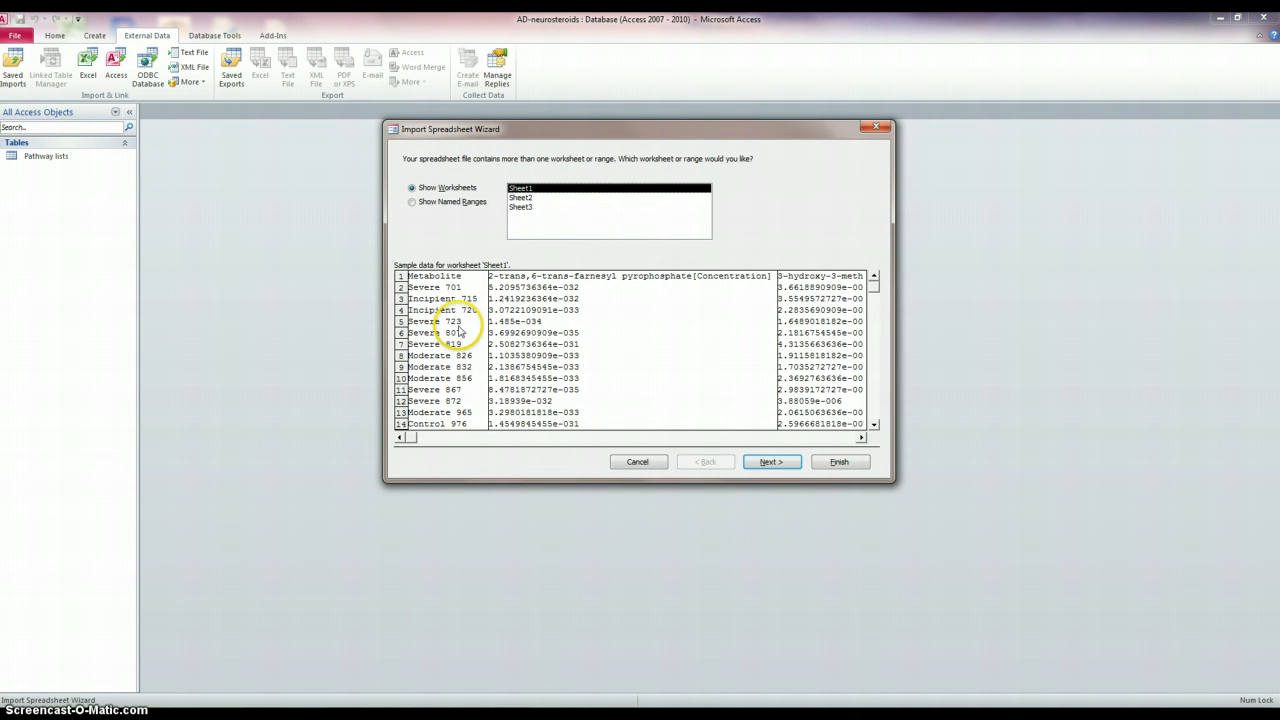
- Choose Sheet2 in the import wizard and proceed with default field options and primary key
left_click(520, 198)
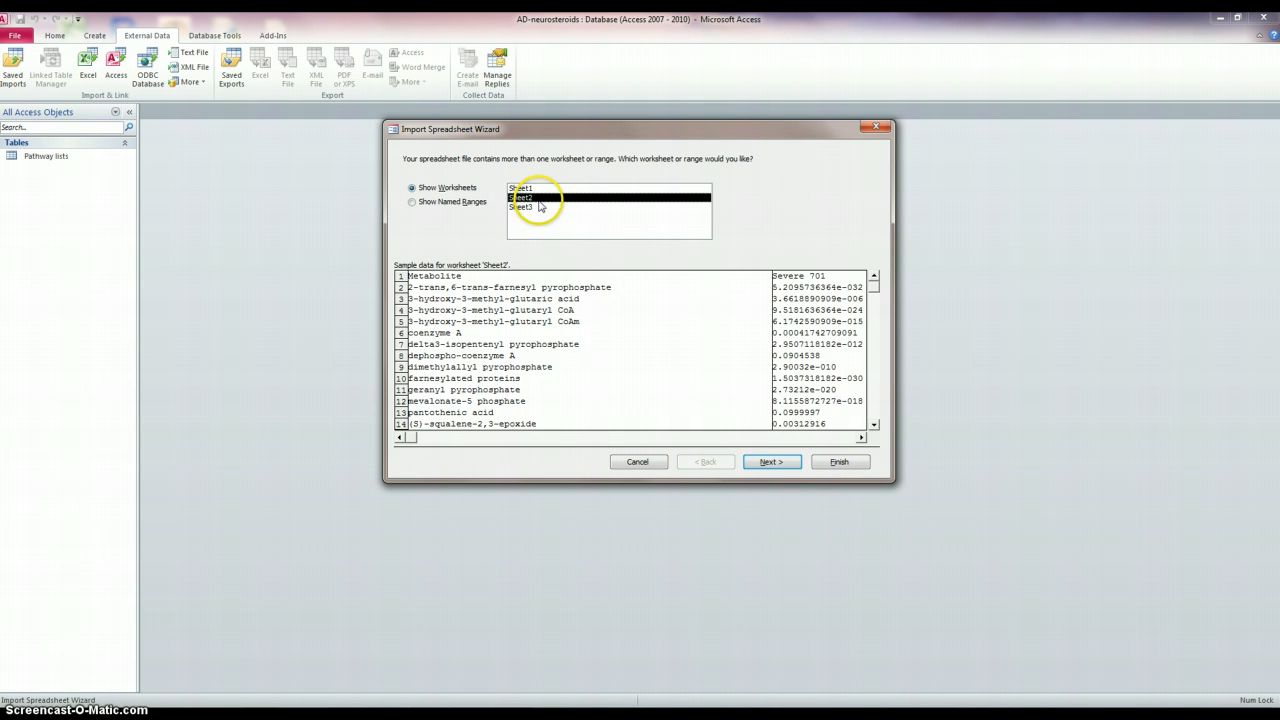
left_click(781, 463)
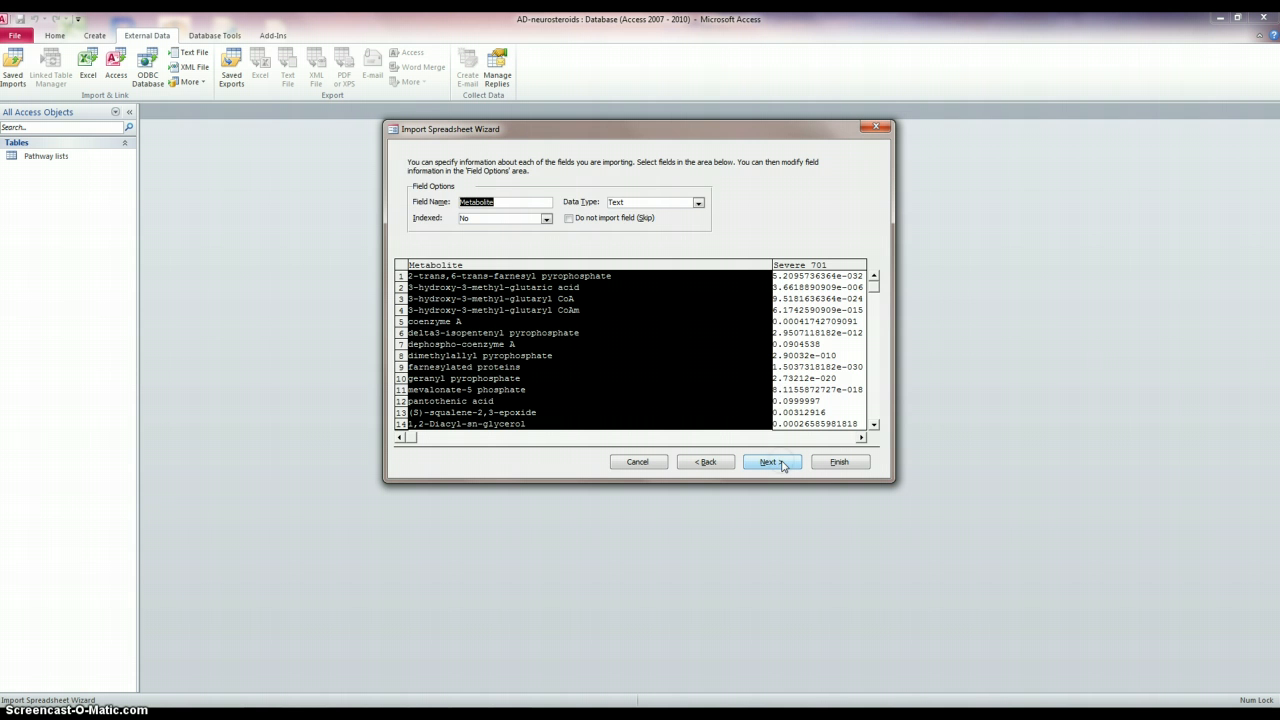
left_click(784, 465)
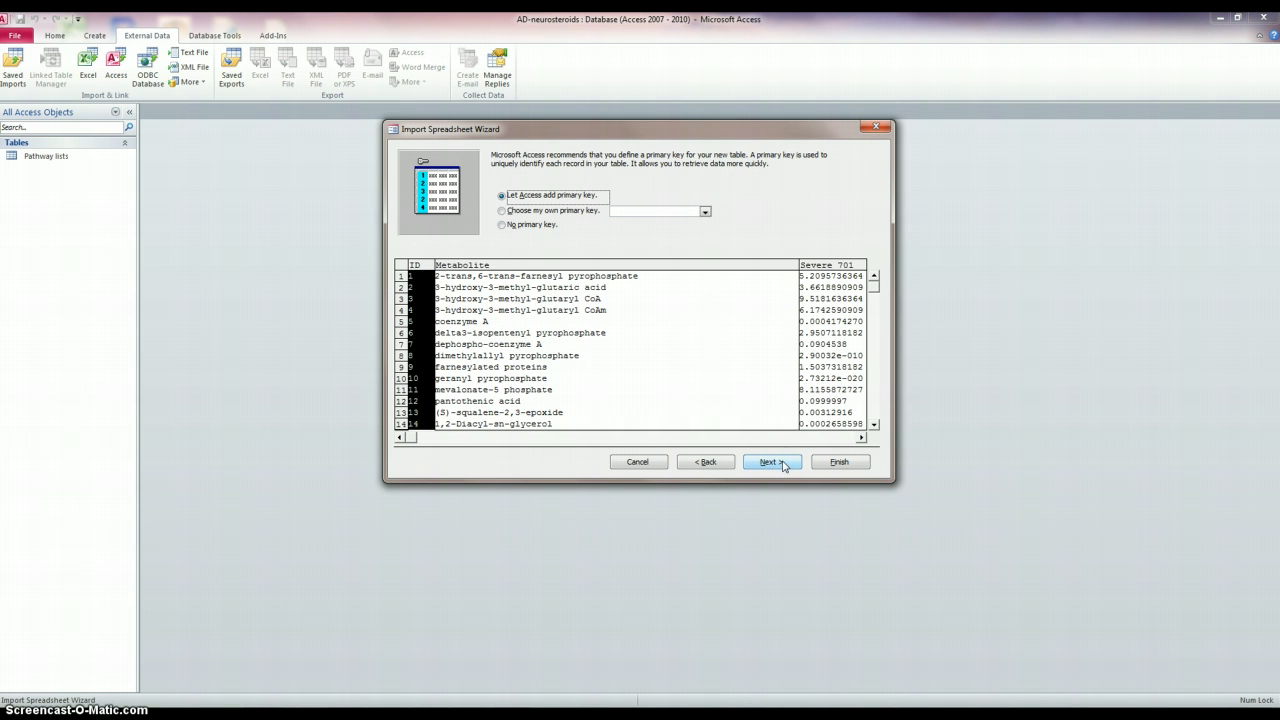
left_click(776, 465)
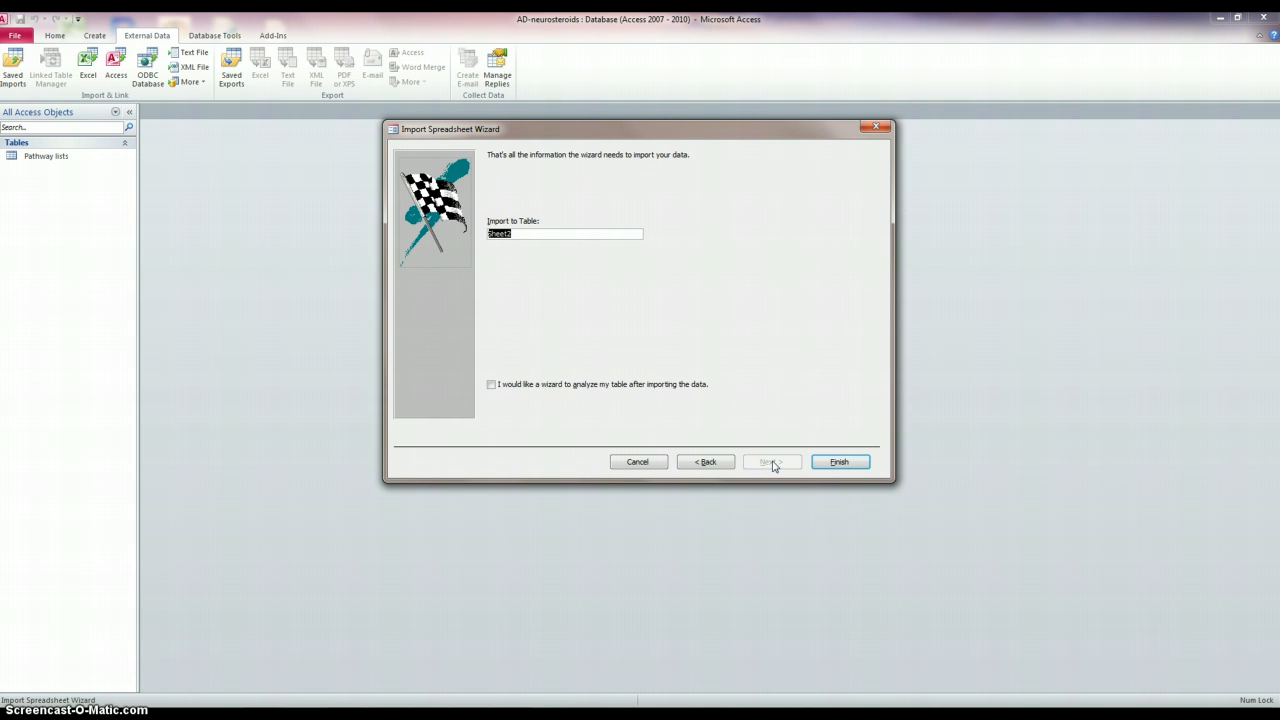
- Name the table GAG TTM metabolite levels, finish the import and close the dialog
type("GAG TTM metabolite levels")
key("Return")
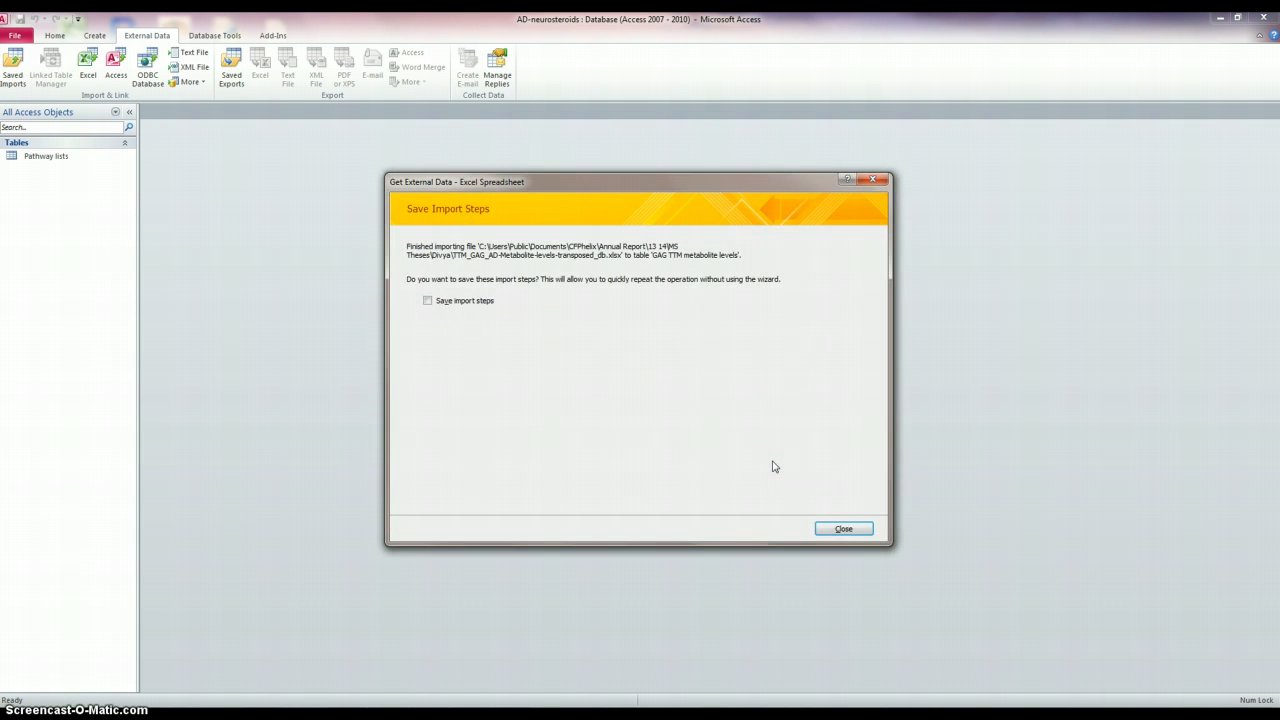
left_click(843, 530)
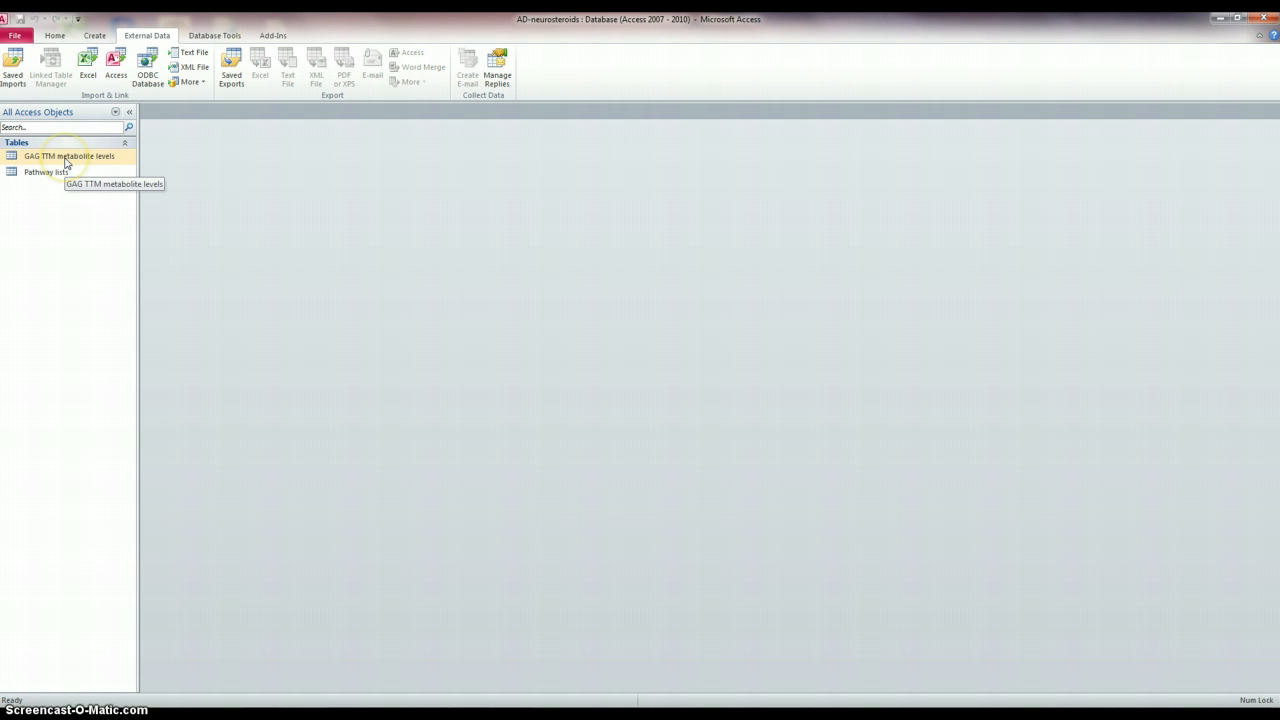
- Start a new query in Design view and add the Pathway lists and GAG TTM metabolite levels tables
left_click(94, 36)
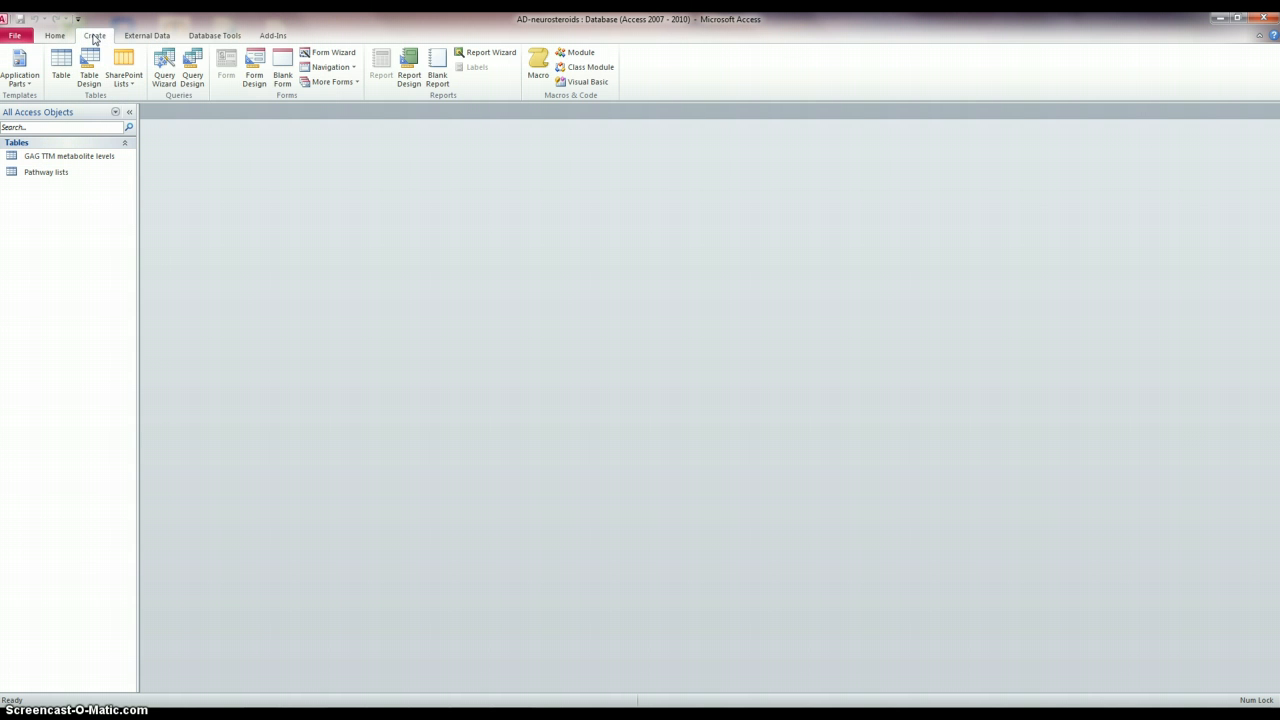
left_click(194, 82)
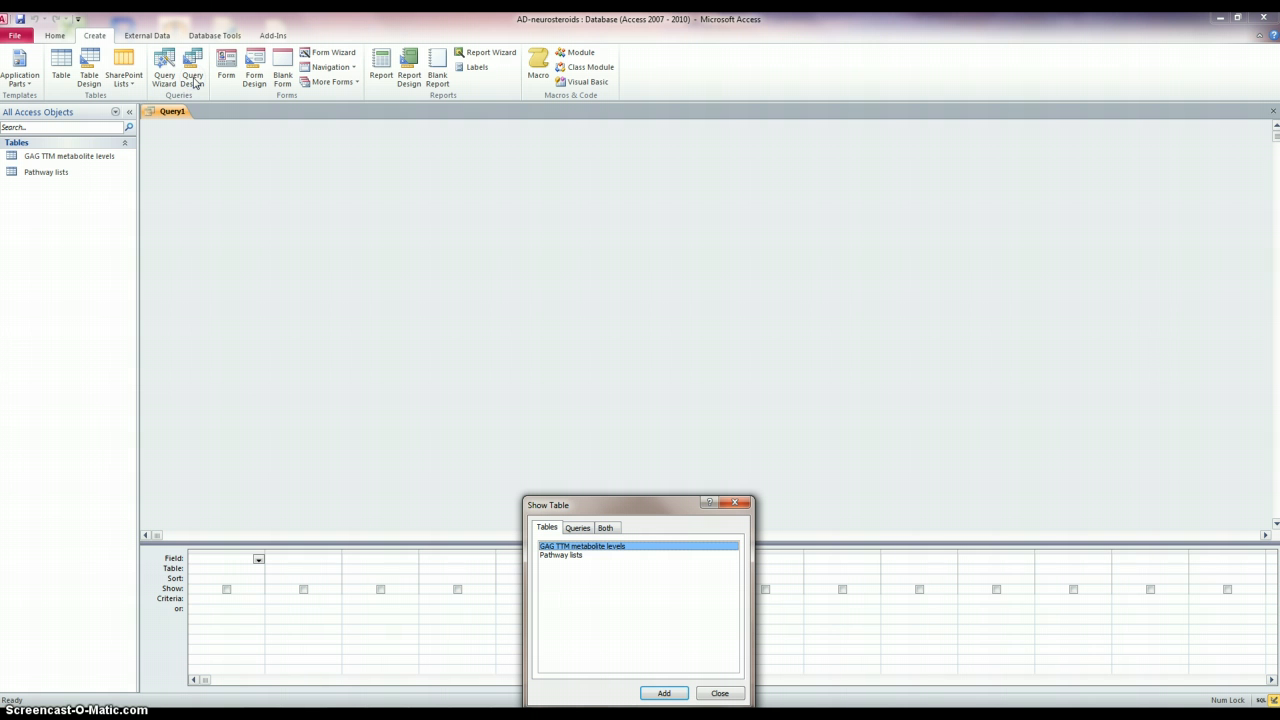
left_click(565, 555)
left_click(686, 693)
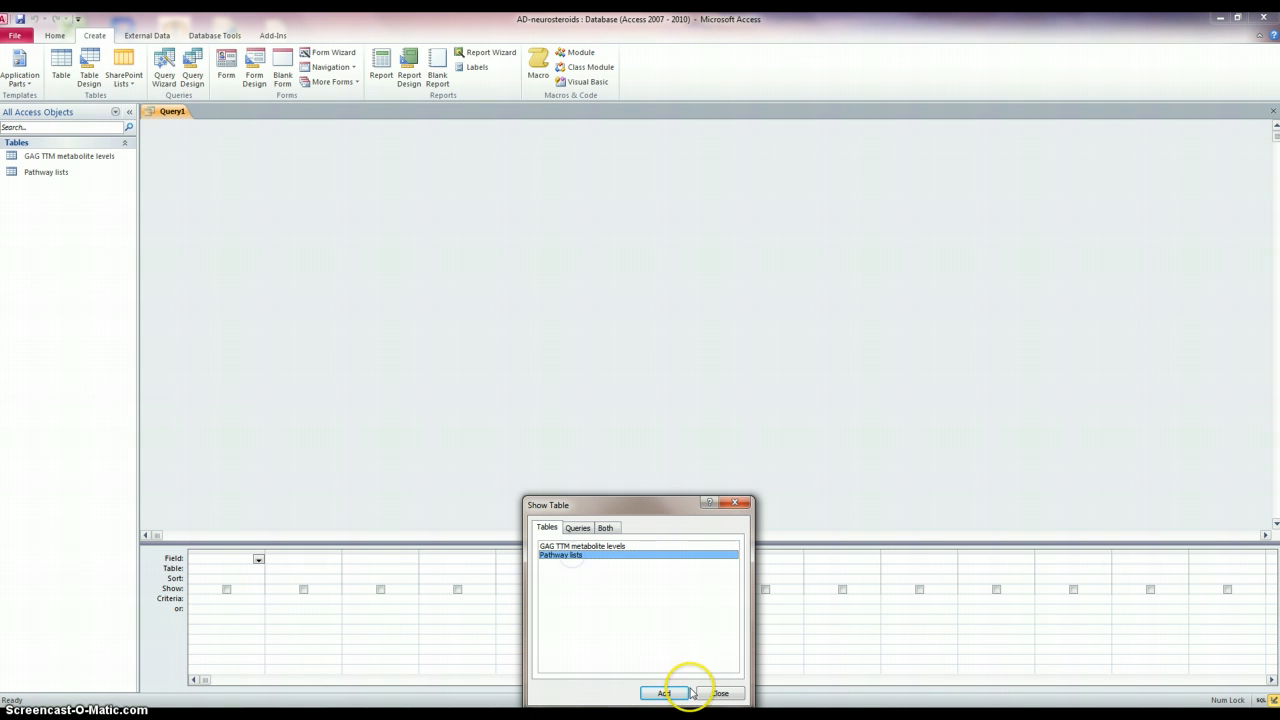
left_click(607, 548)
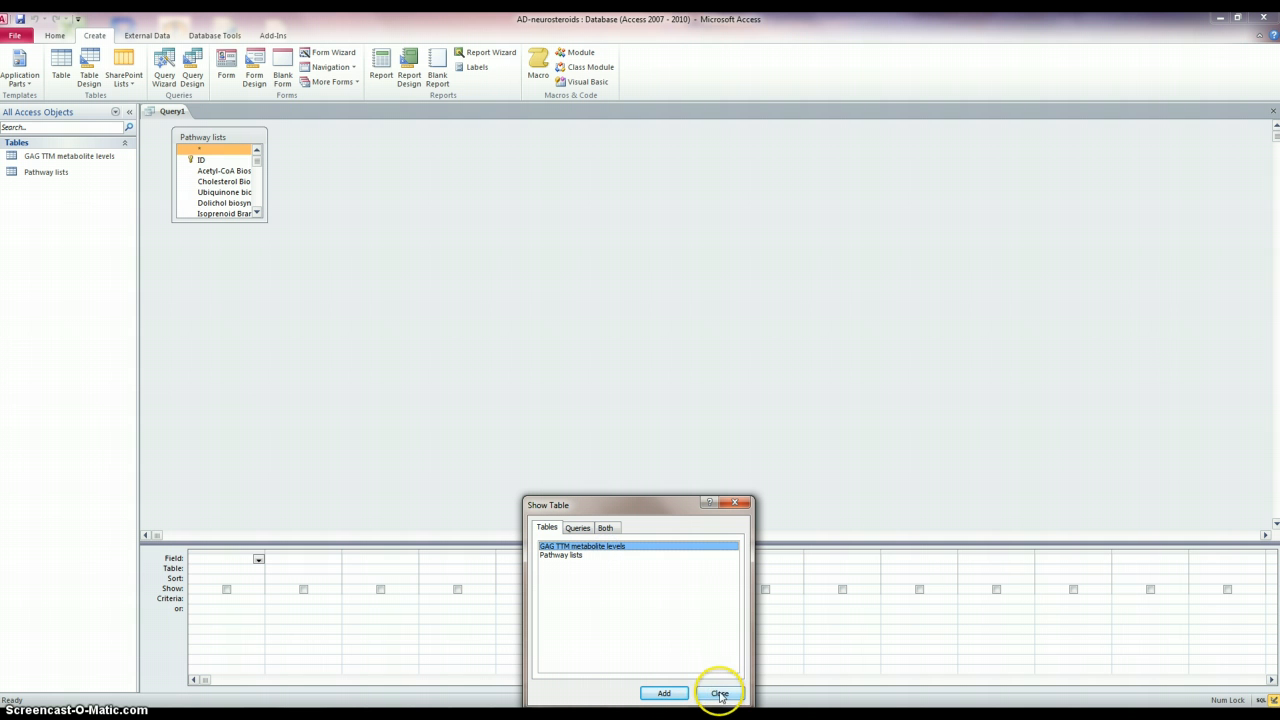
left_click(655, 693)
left_click(719, 693)
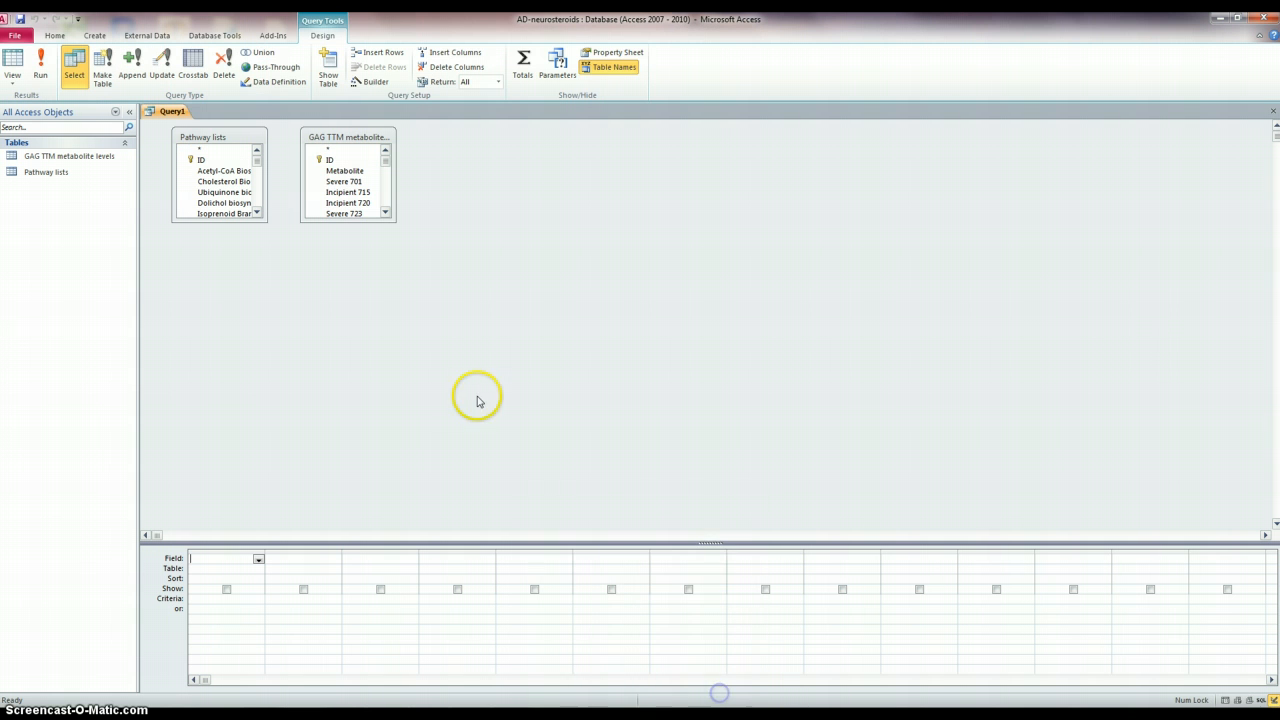
- Enlarge both table boxes and add the Steroid Synthesis field from Pathway lists to the query grid
left_click_drag(393, 221, 500, 512)
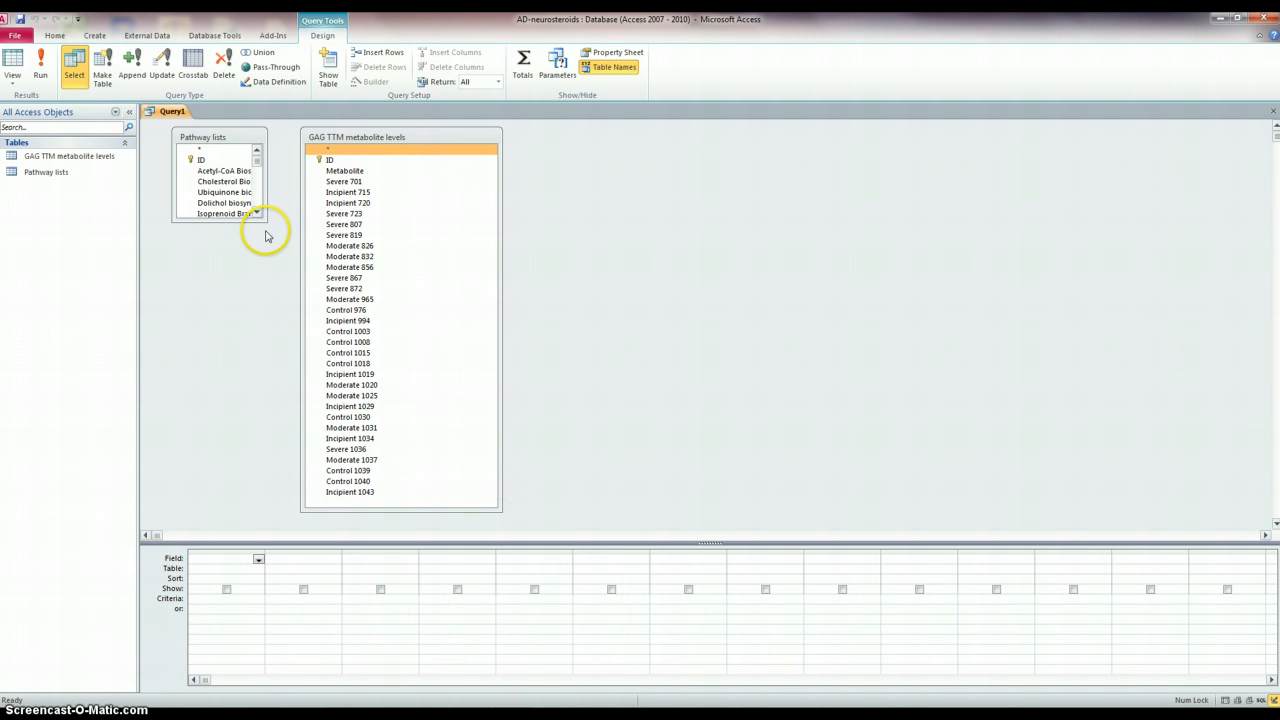
left_click_drag(264, 217, 302, 390)
left_click(286, 290)
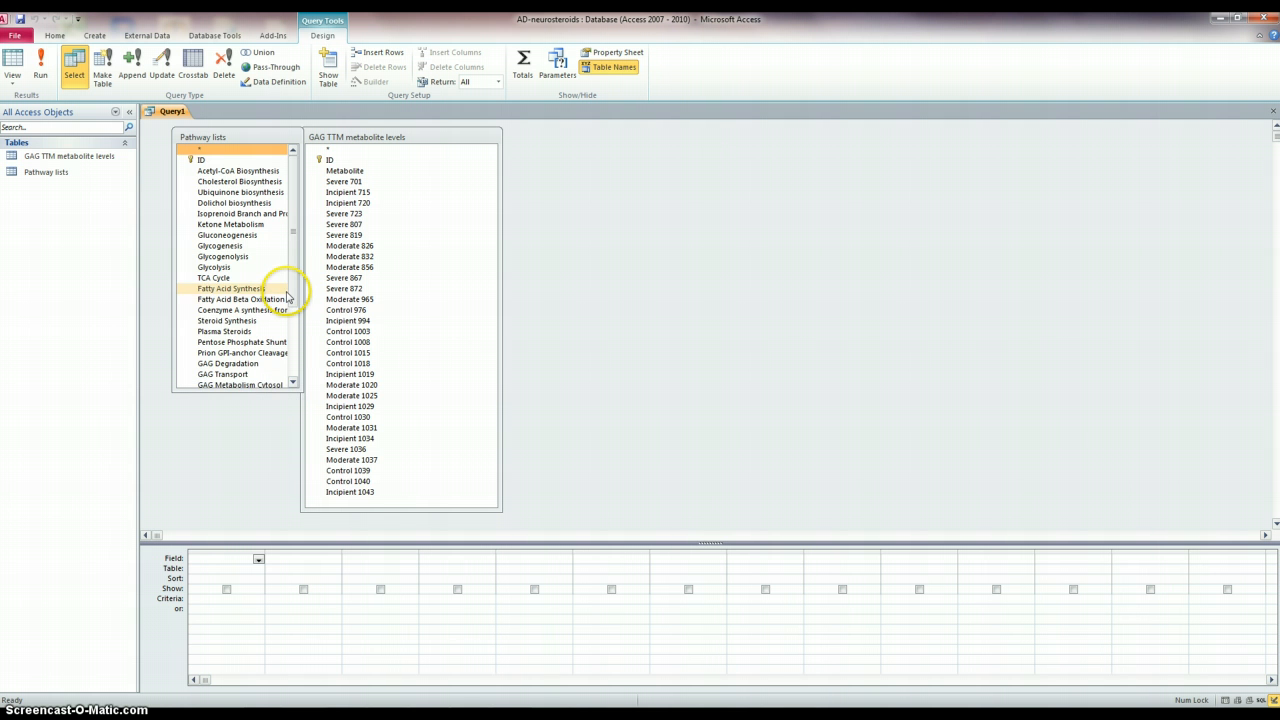
left_click_drag(291, 294, 287, 370)
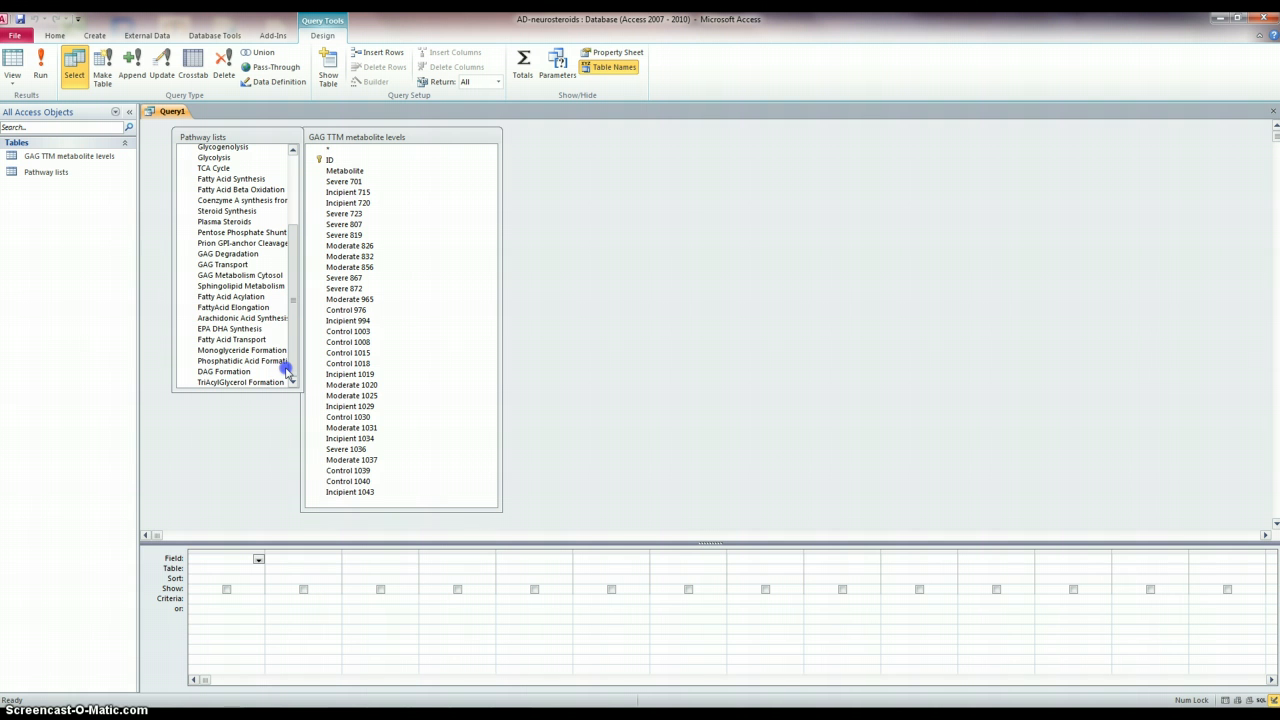
left_click_drag(287, 370, 293, 322)
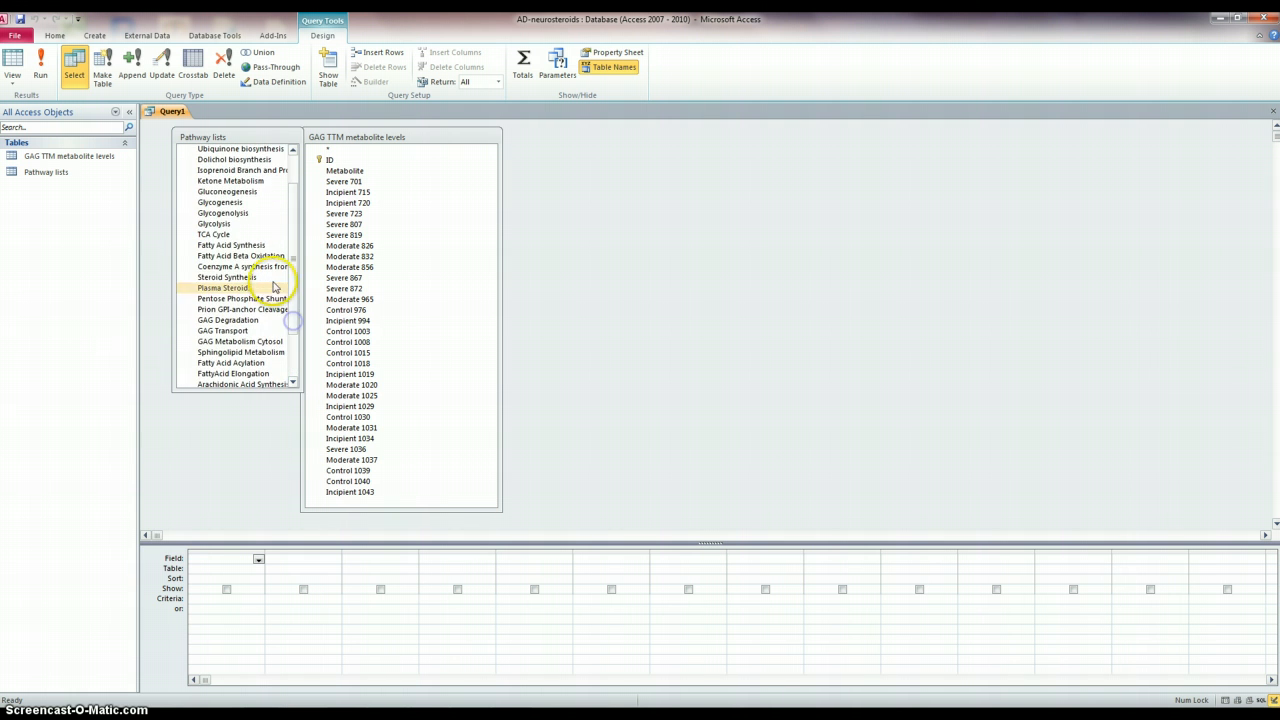
double_click(262, 278)
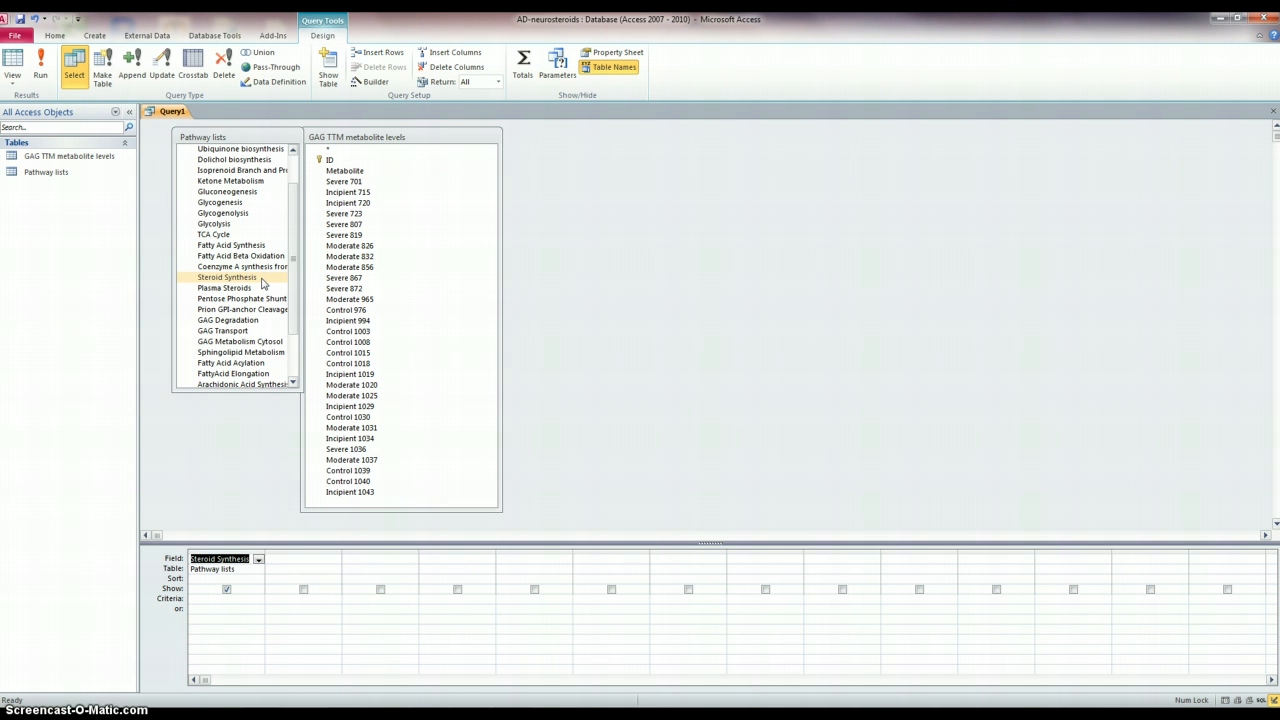
- Link Steroid Synthesis to the metabolite table and move the GAG TTM metabolite levels box further right
left_click(255, 277)
left_click_drag(256, 280, 333, 172)
left_click(268, 280)
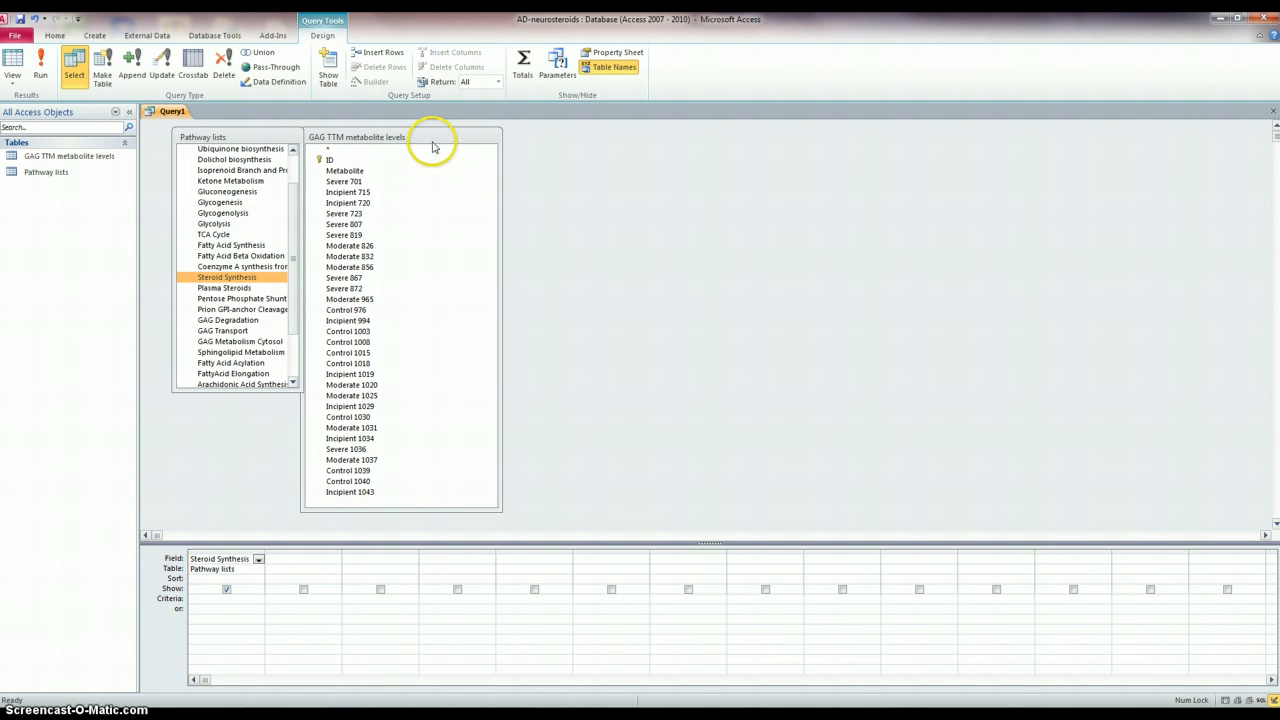
left_click_drag(428, 139, 523, 149)
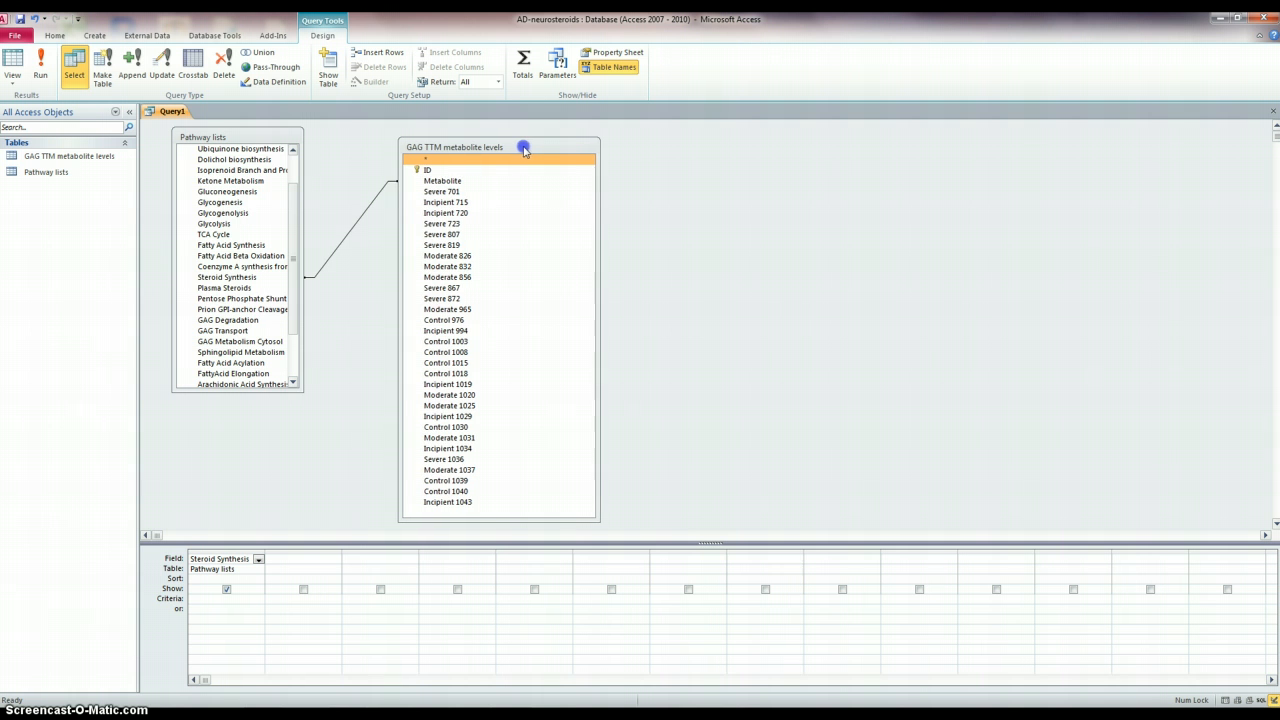
- Select and delete the join line between the two tables
left_click(244, 279)
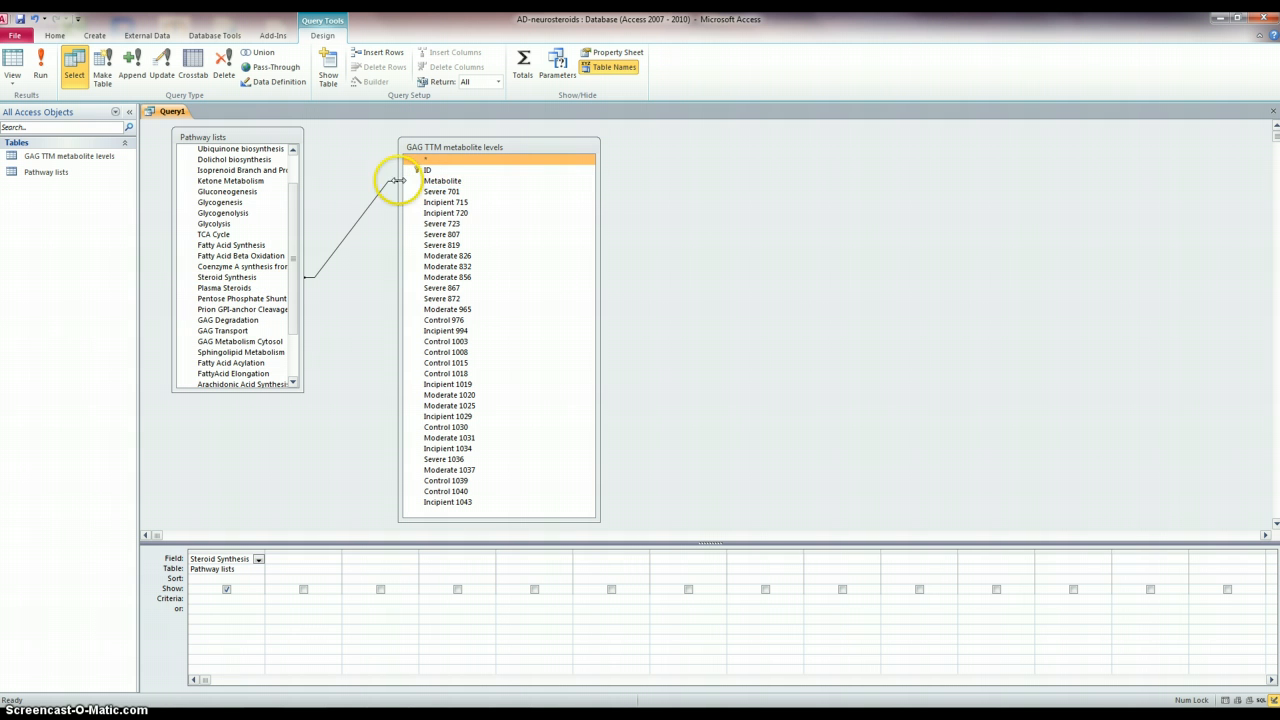
left_click(341, 249)
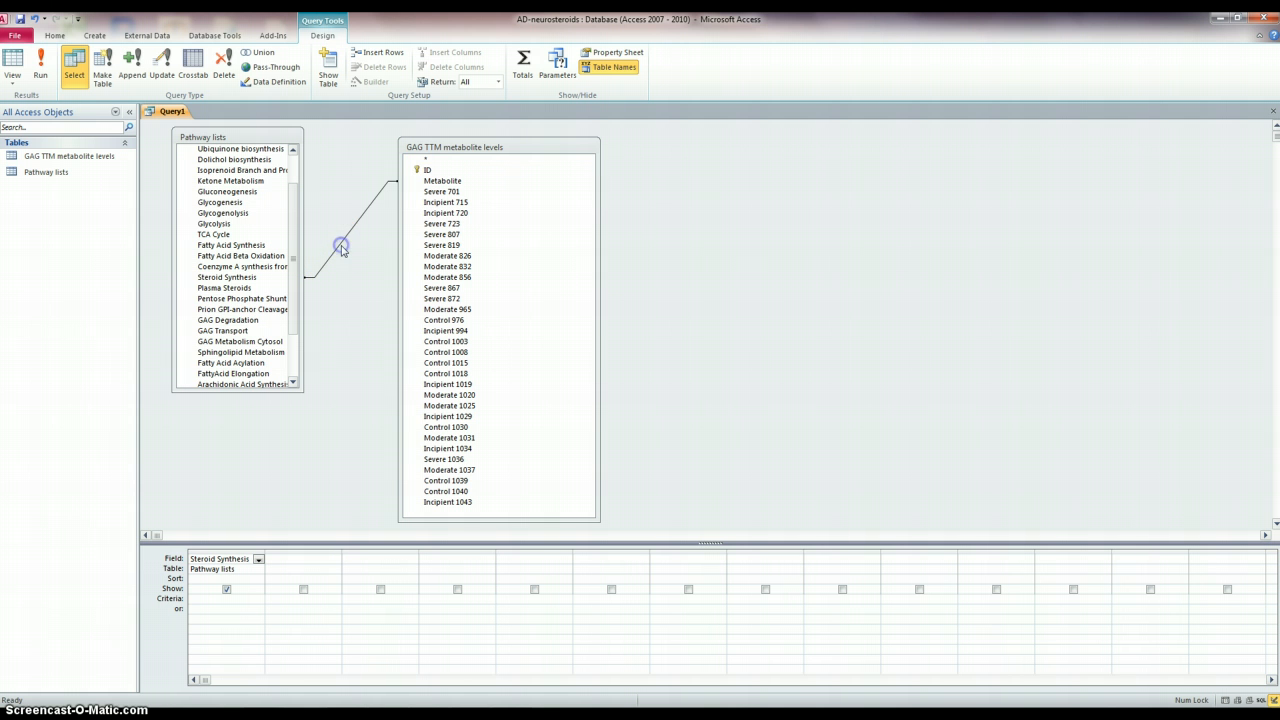
left_click(341, 249)
key("Delete")
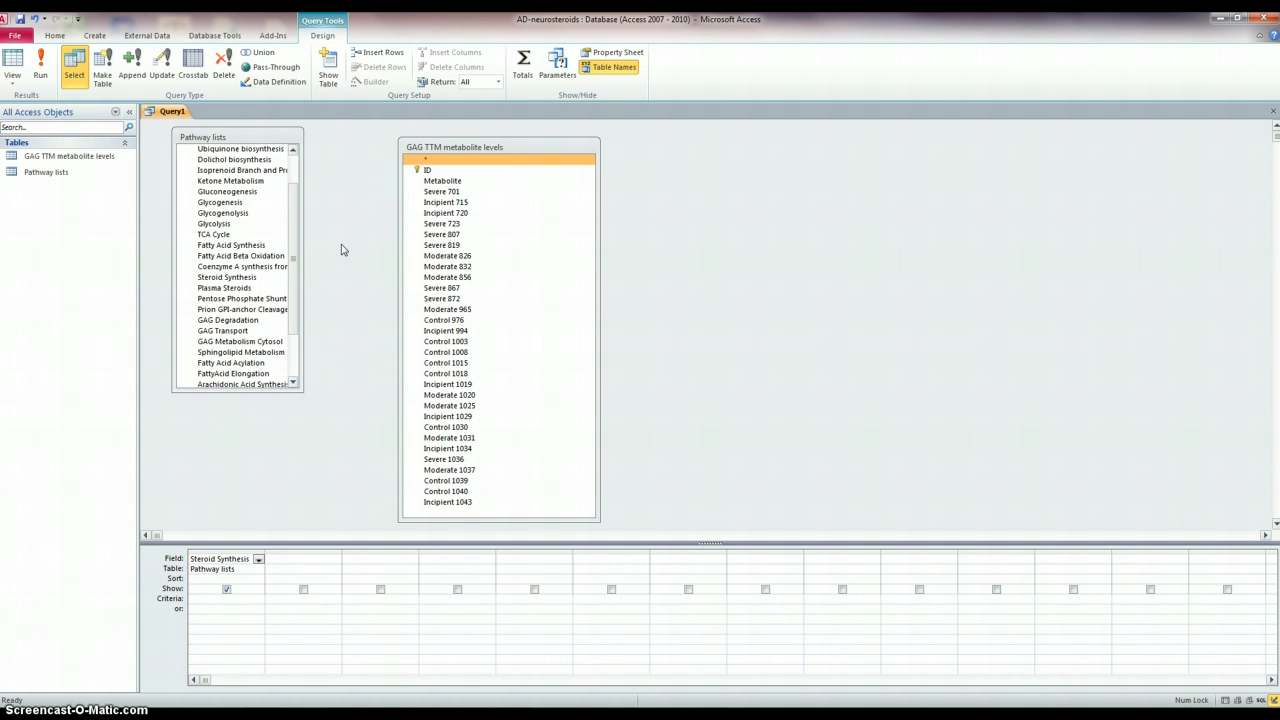
- Join Steroid Synthesis to Metabolite and accept the default inner join in the join properties
left_click(231, 278)
left_click_drag(231, 278, 439, 187)
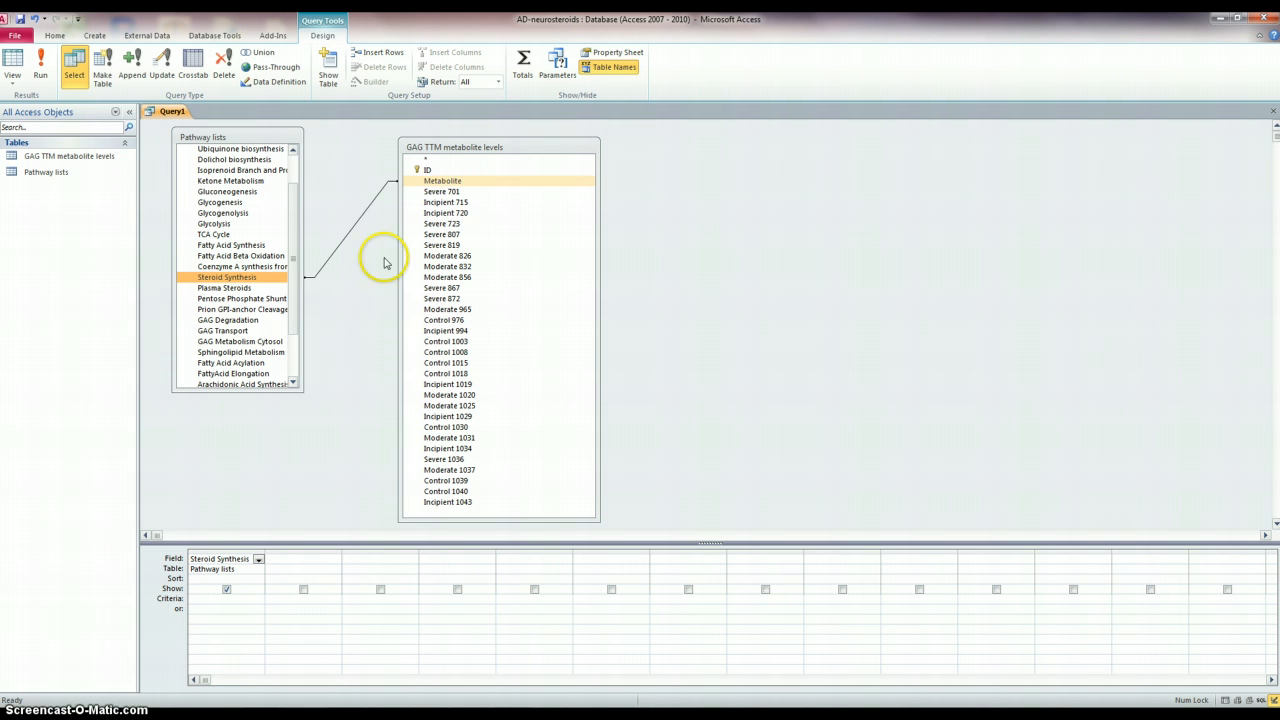
left_click(343, 235)
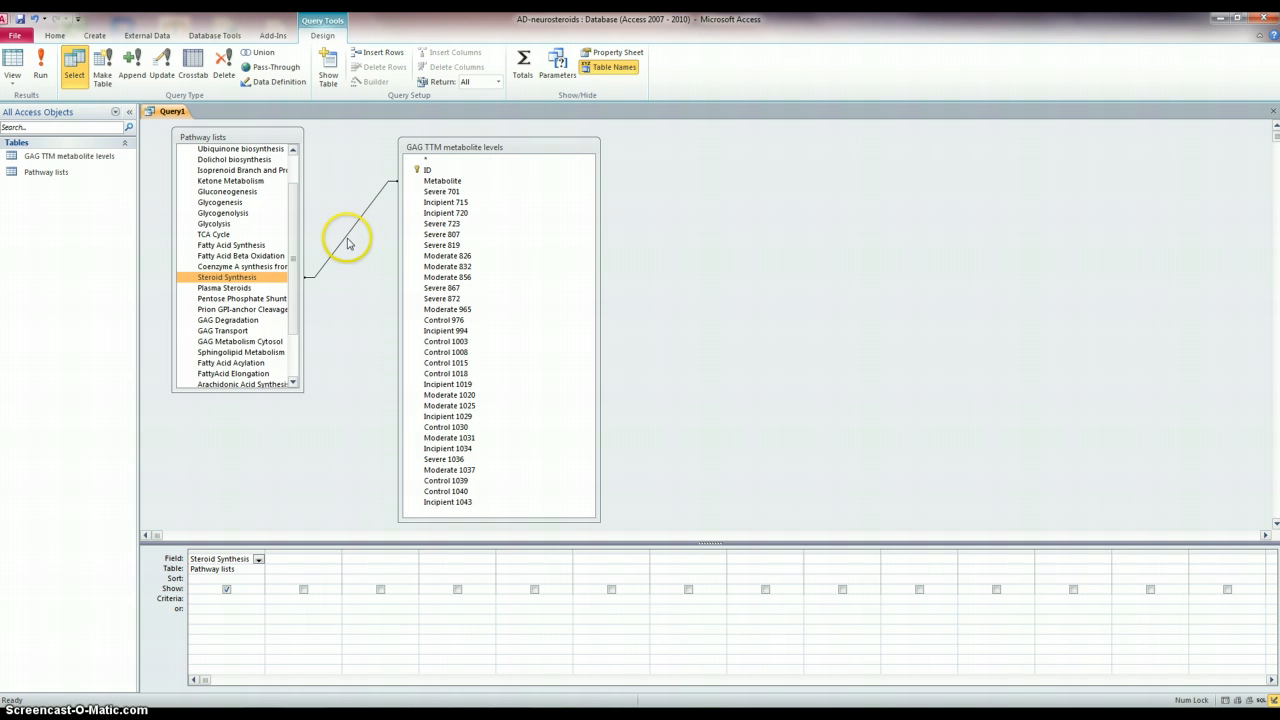
right_click(345, 239)
double_click(345, 239)
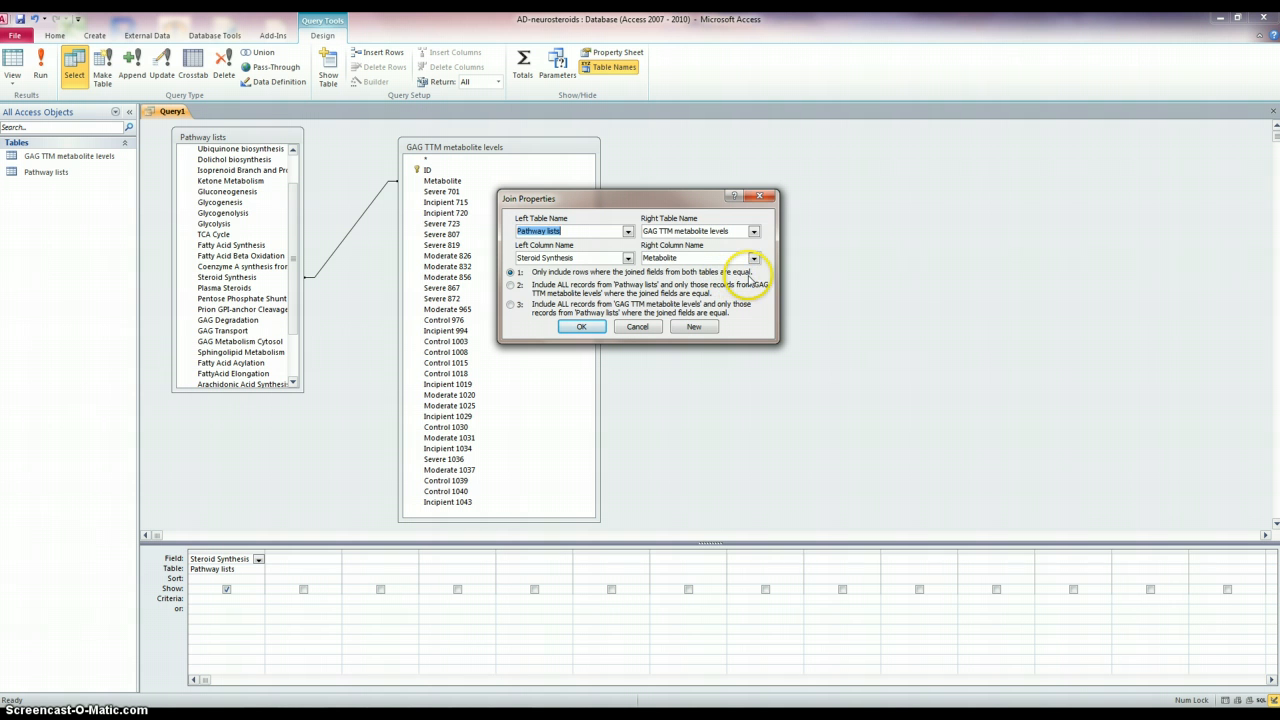
left_click(579, 327)
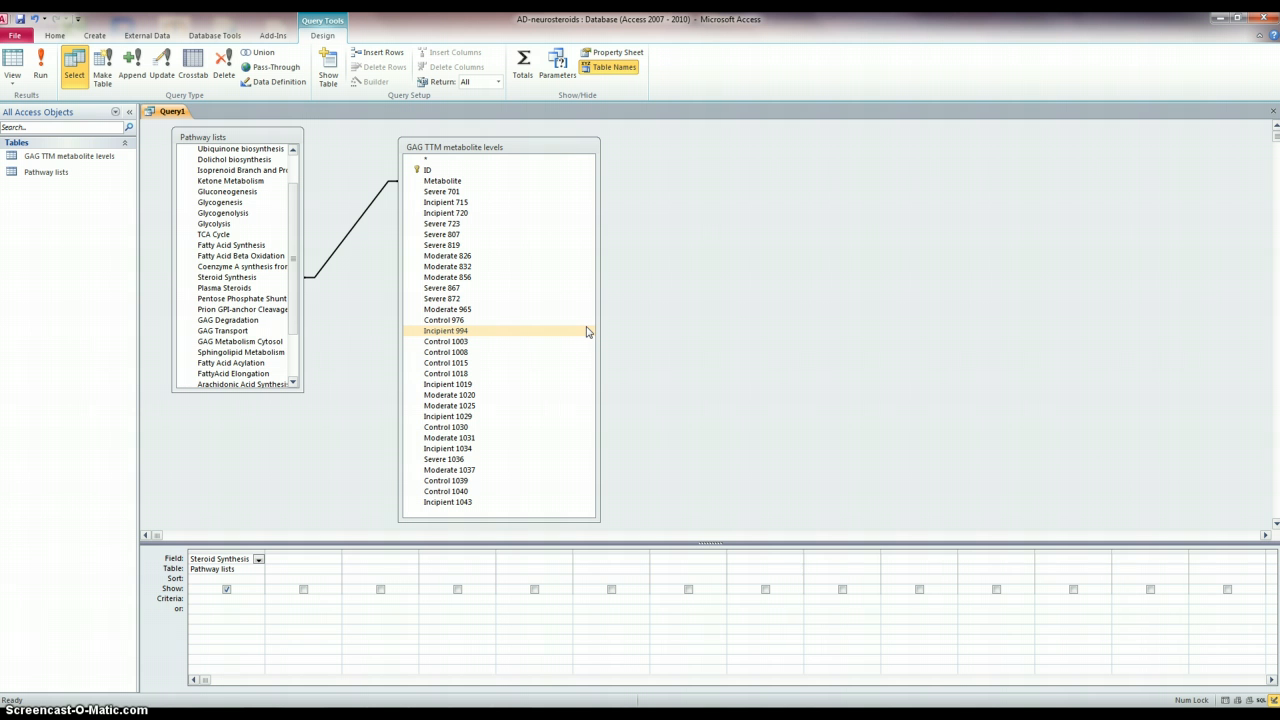
- Add all sample fields from Severe 701 through Incipient 1043 to the query grid
left_click(230, 277)
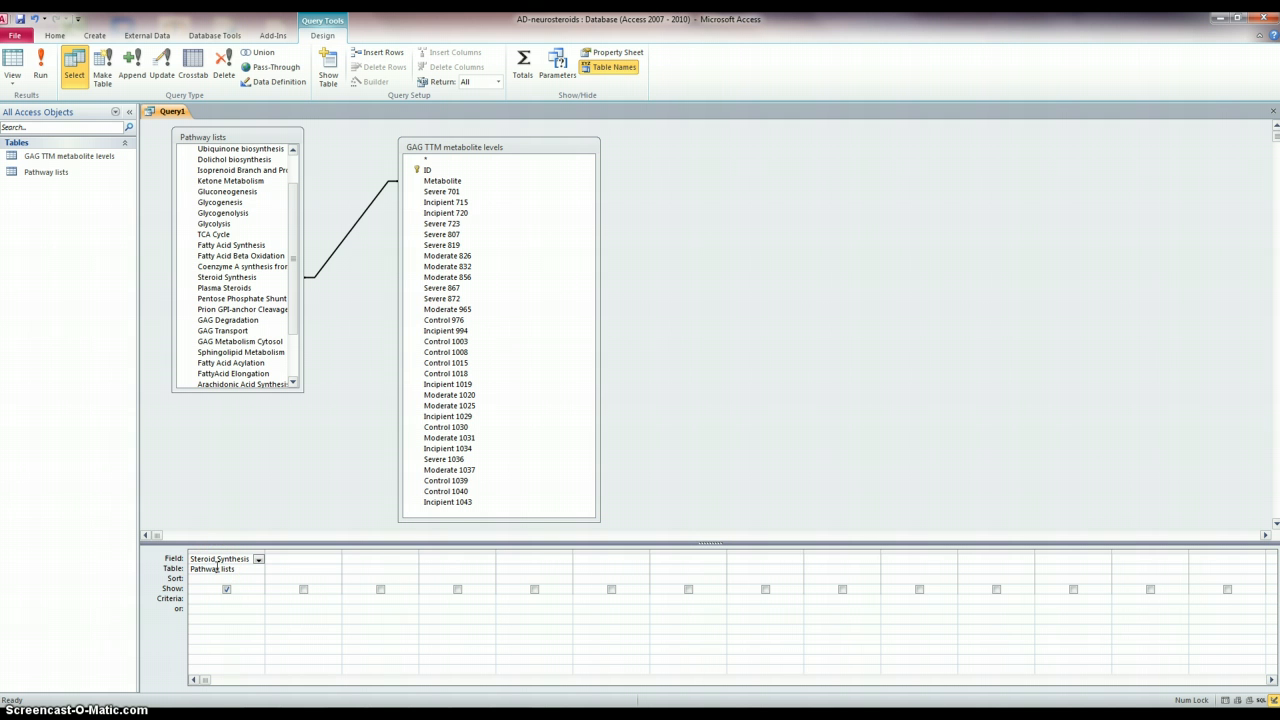
left_click(443, 191)
left_click(526, 311)
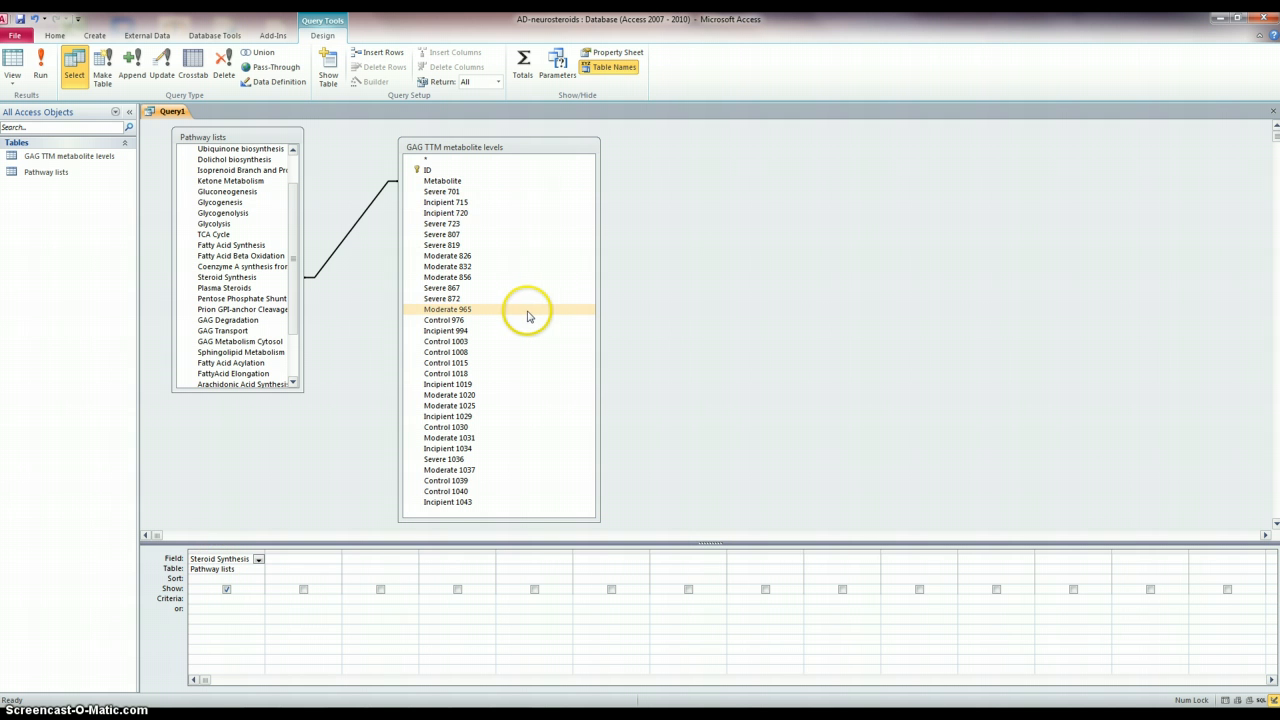
left_click(470, 191)
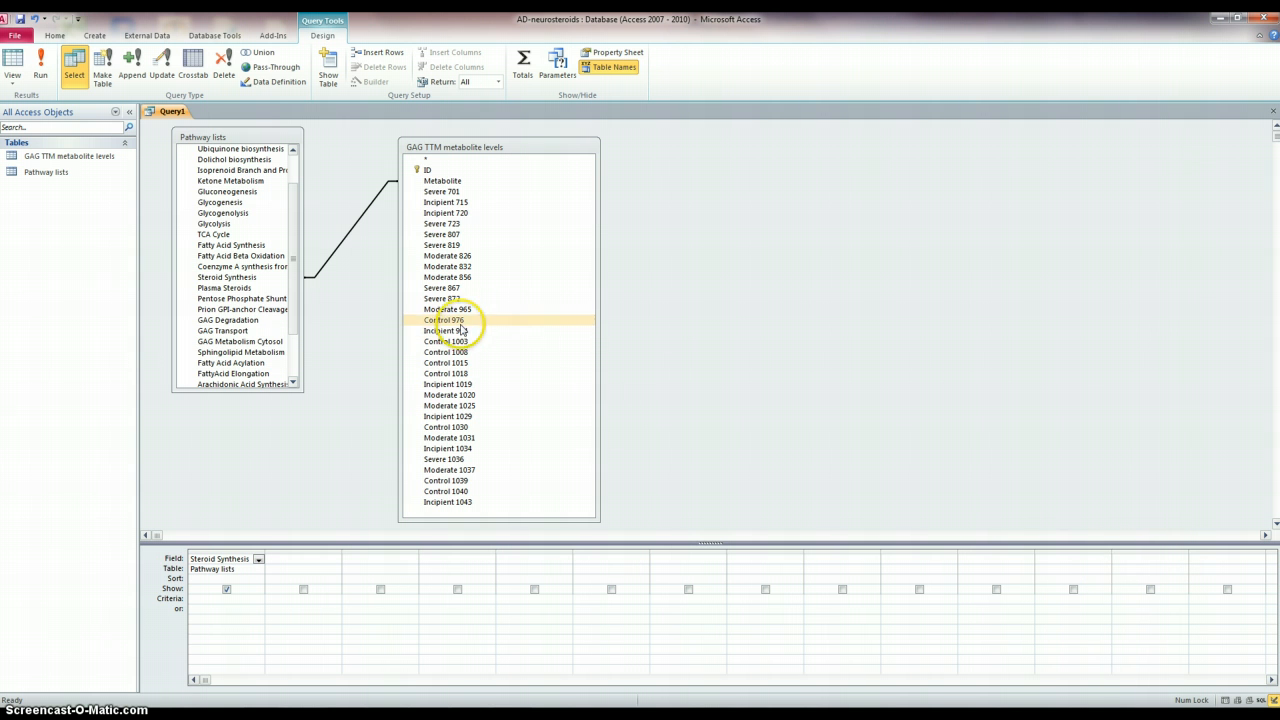
left_click(478, 192)
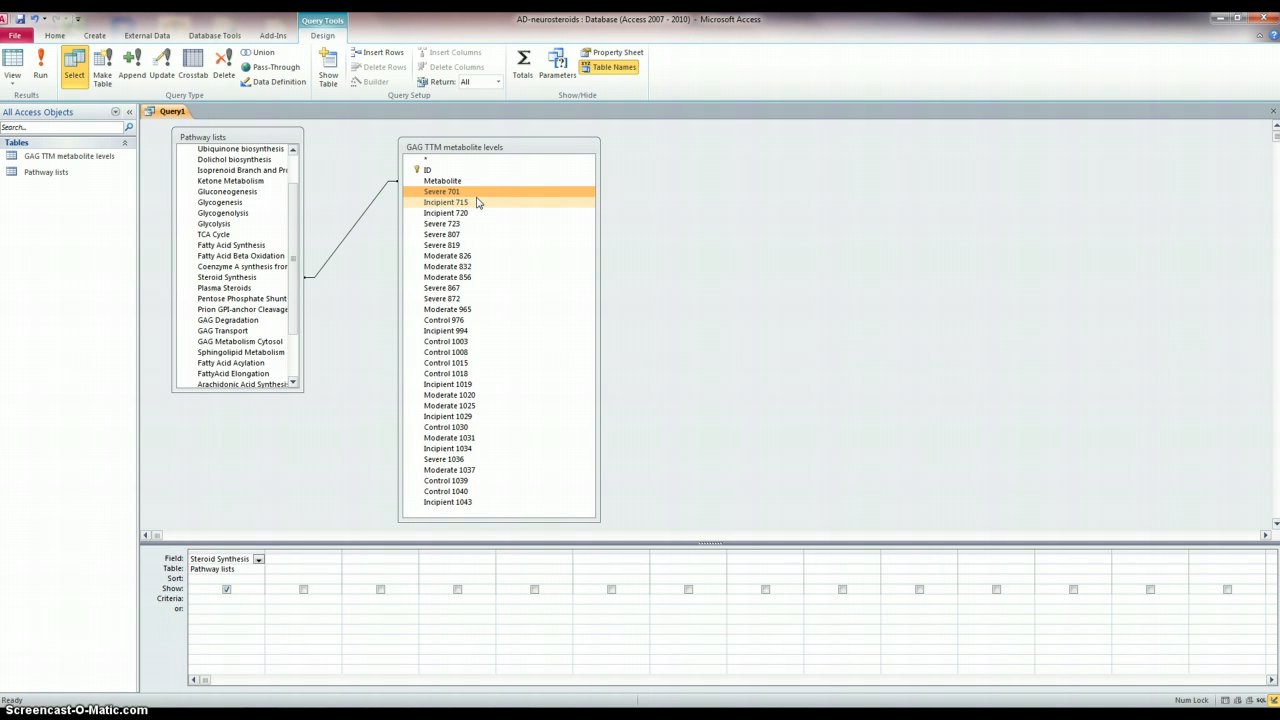
left_click(489, 503, "shift")
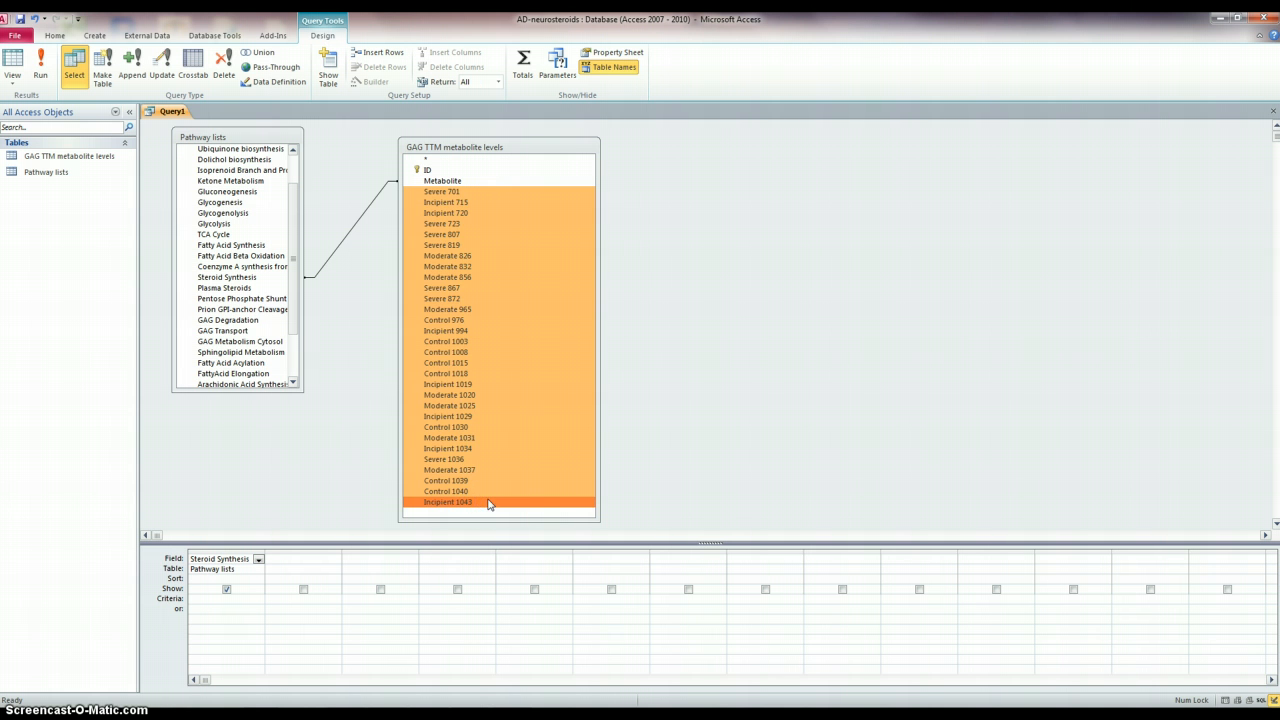
left_click_drag(556, 343, 557, 347)
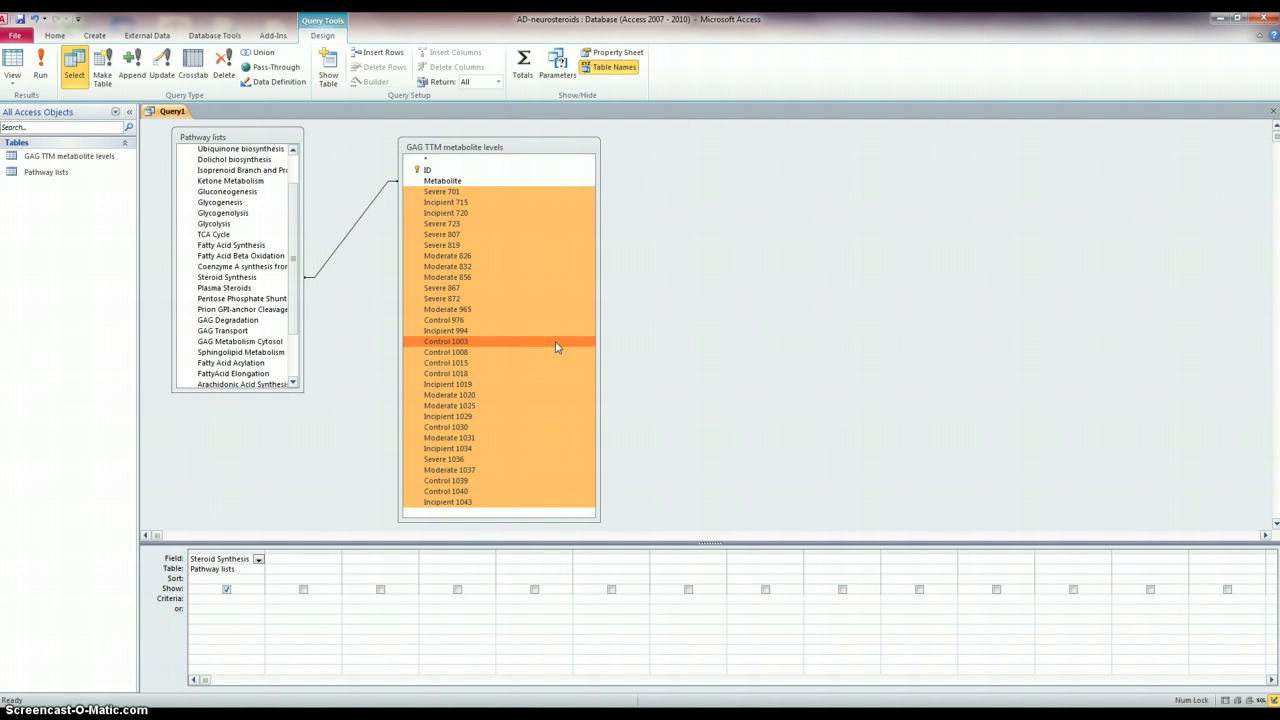
left_click_drag(557, 346, 318, 560)
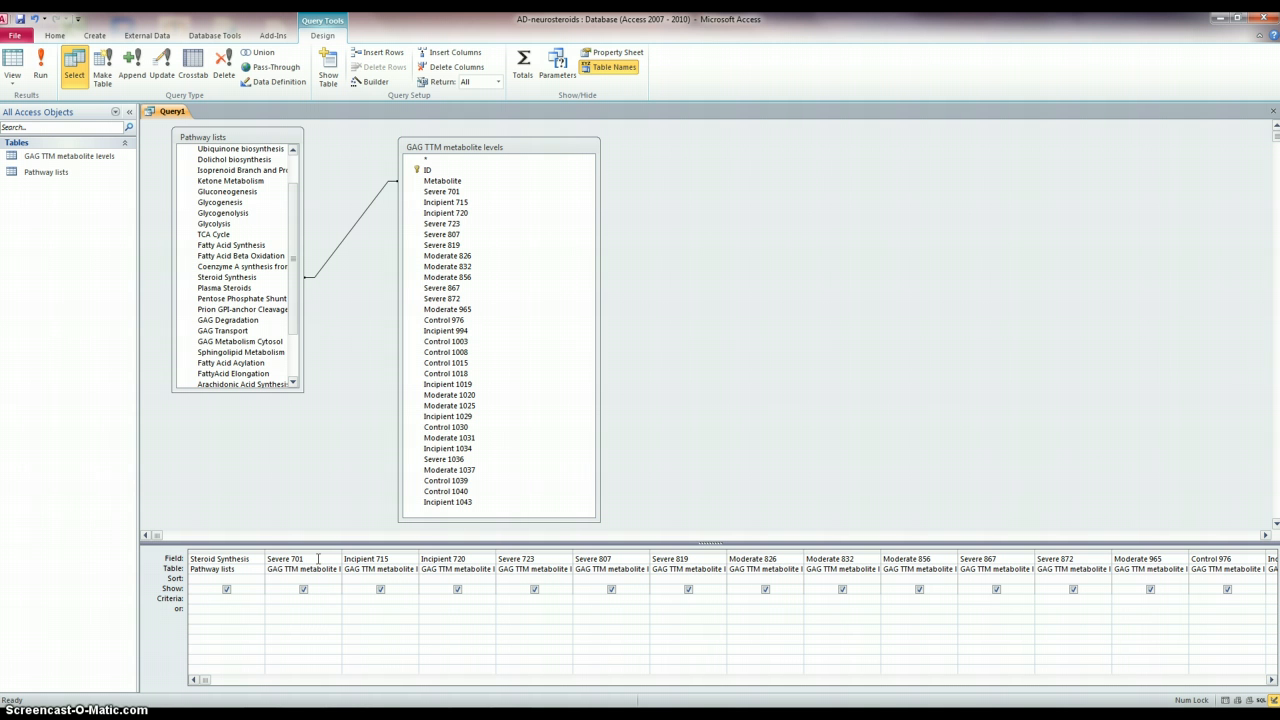
left_click(450, 405)
left_click(252, 618)
right_click(252, 618)
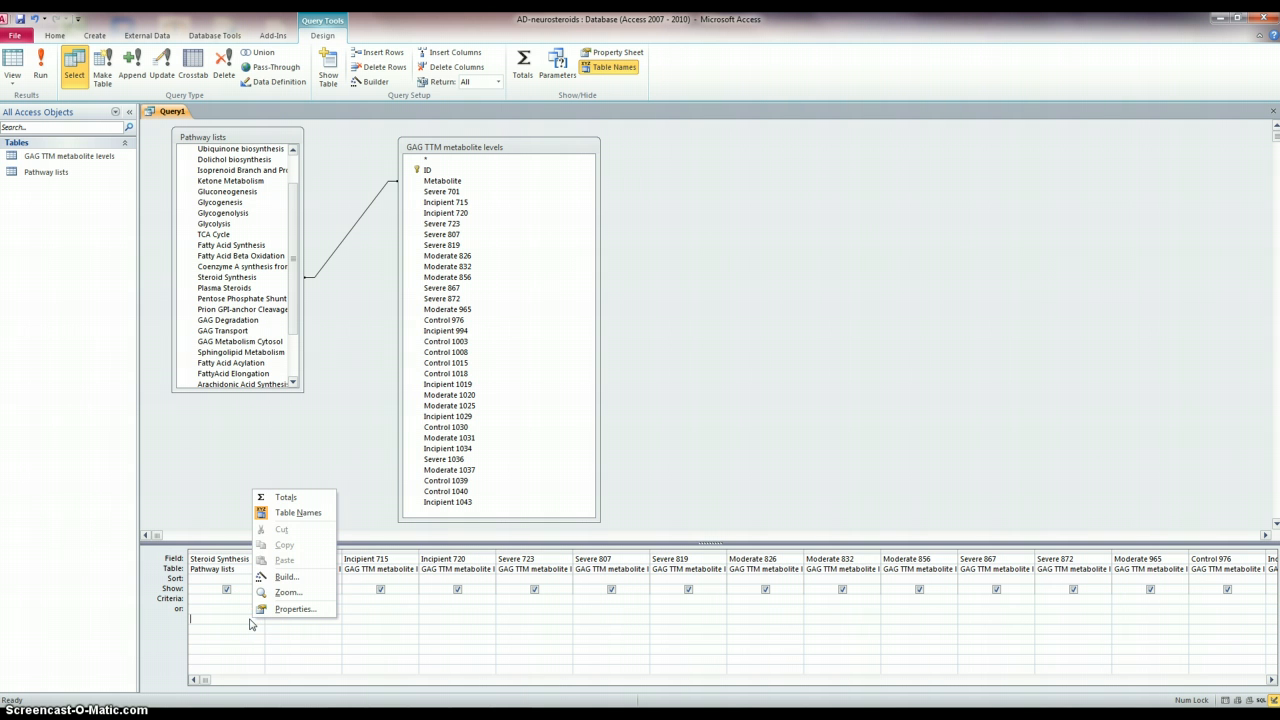
left_click(755, 476)
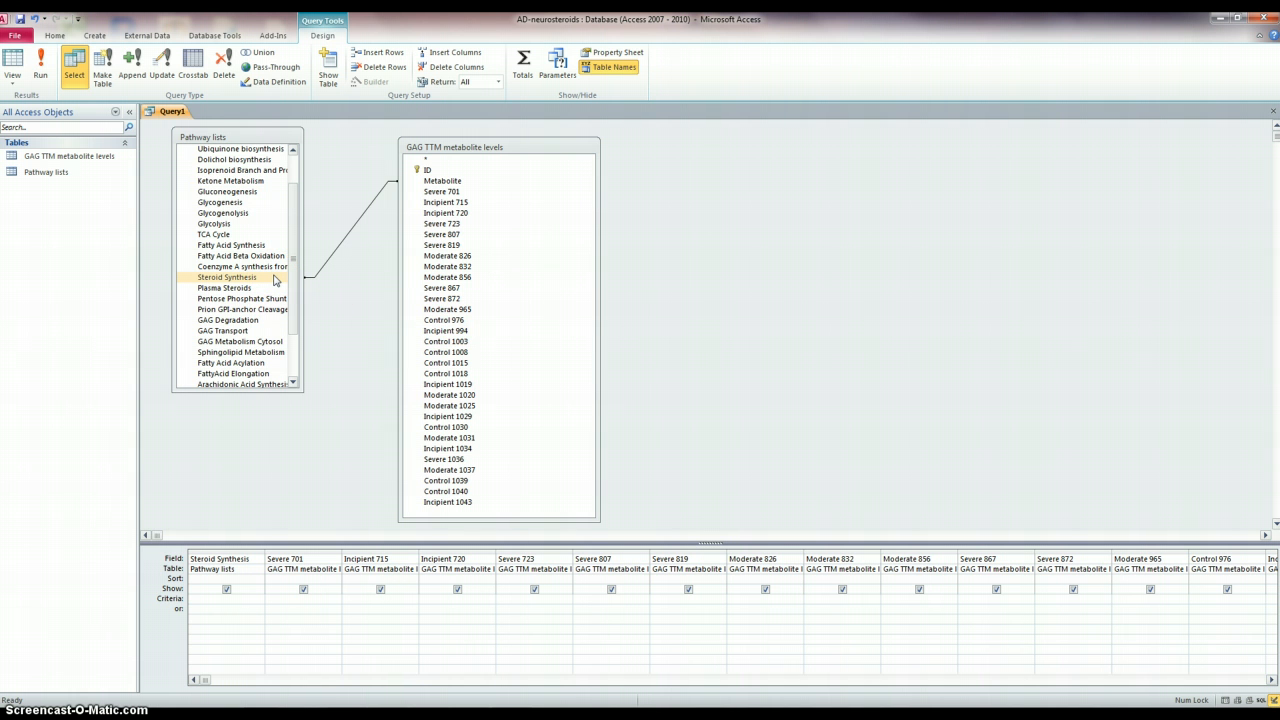
- Save the query as Query1_Steroids
right_click(168, 112)
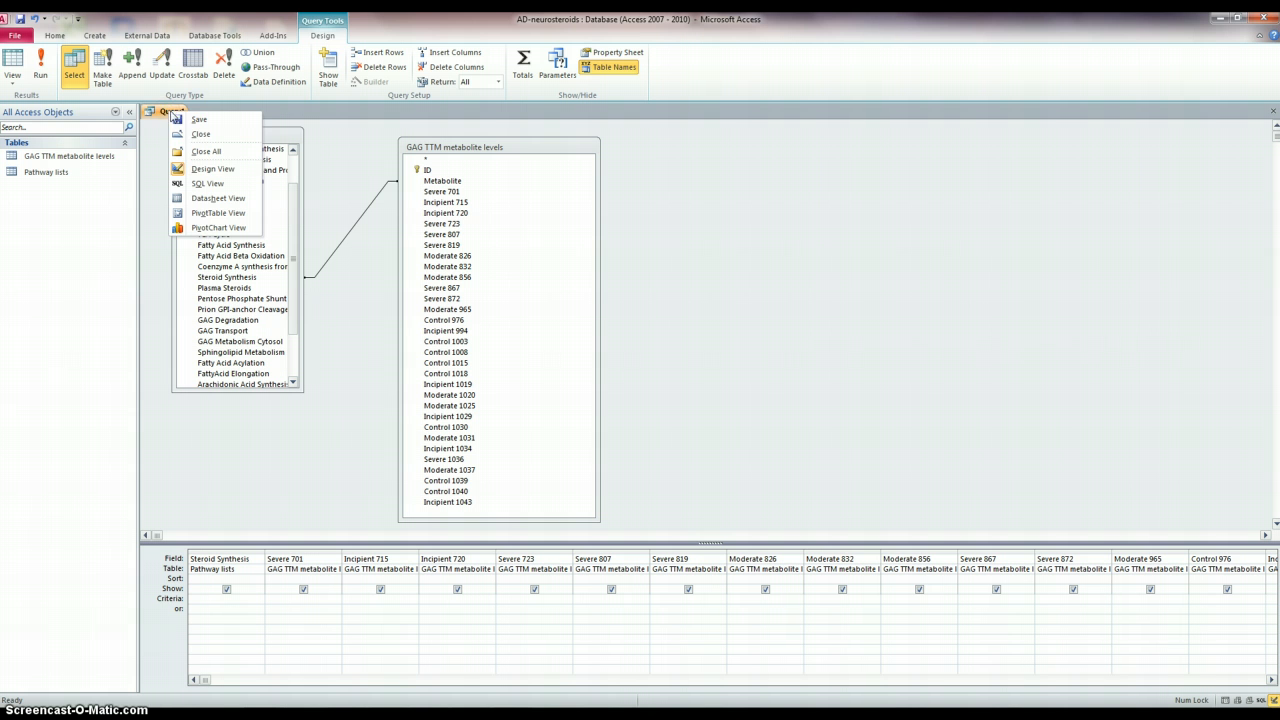
left_click(199, 119)
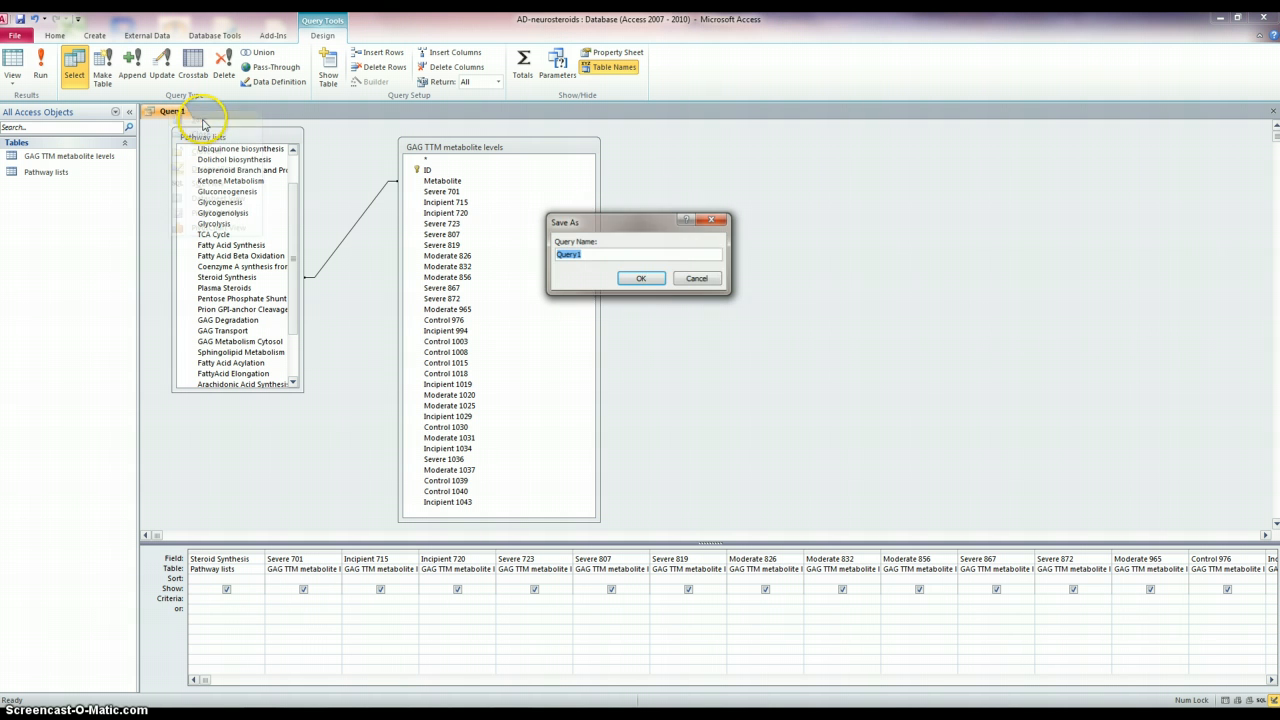
left_click(650, 280)
left_click(600, 253)
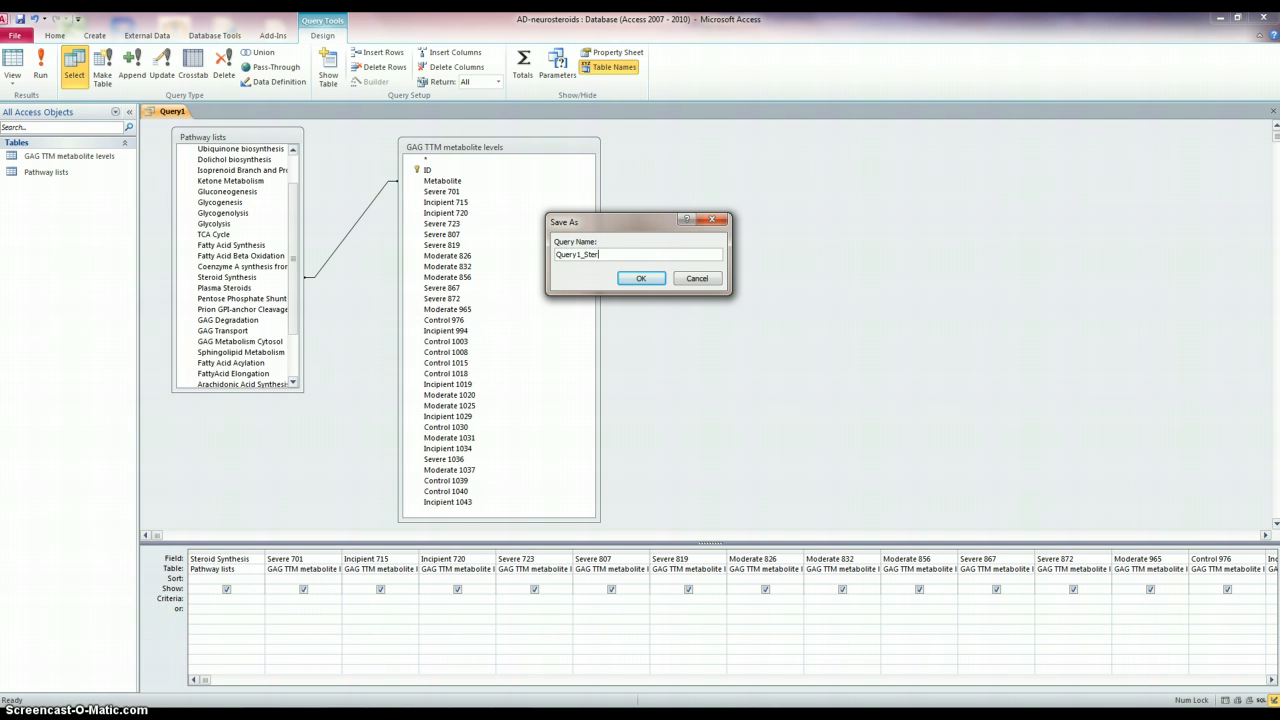
key("Return")
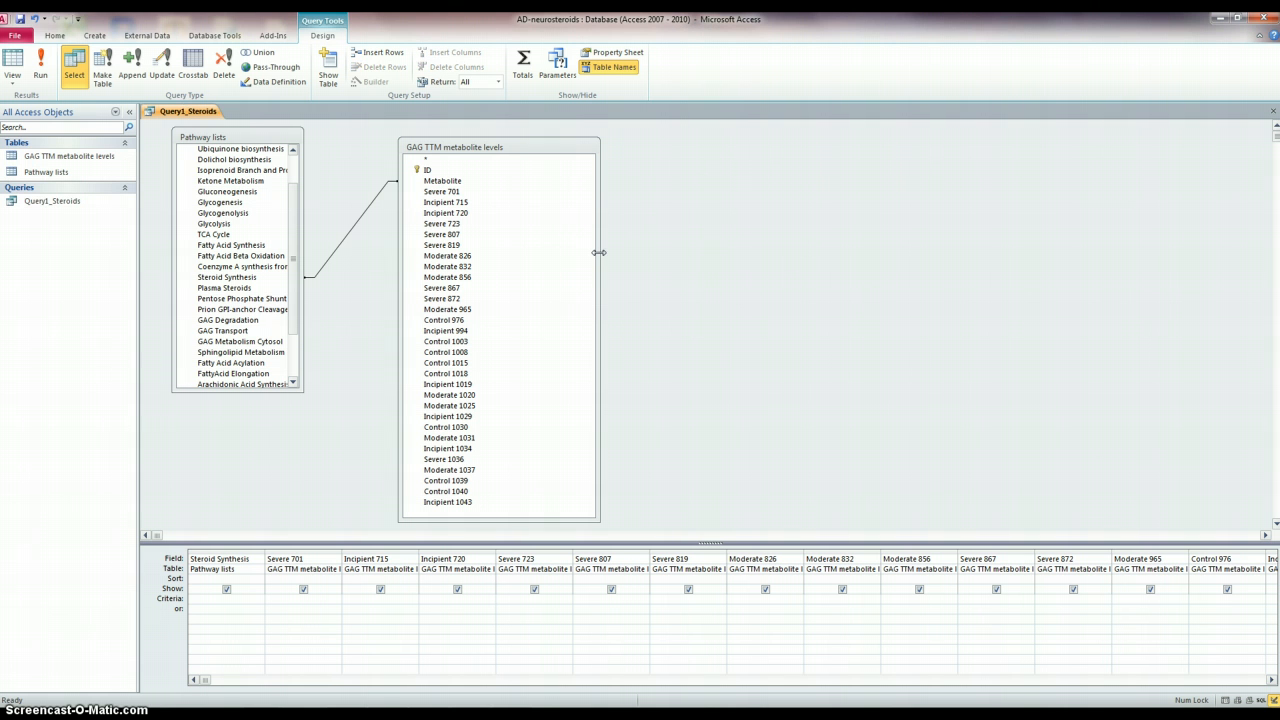
- Run the query and view its results in Datasheet view
left_click(60, 203)
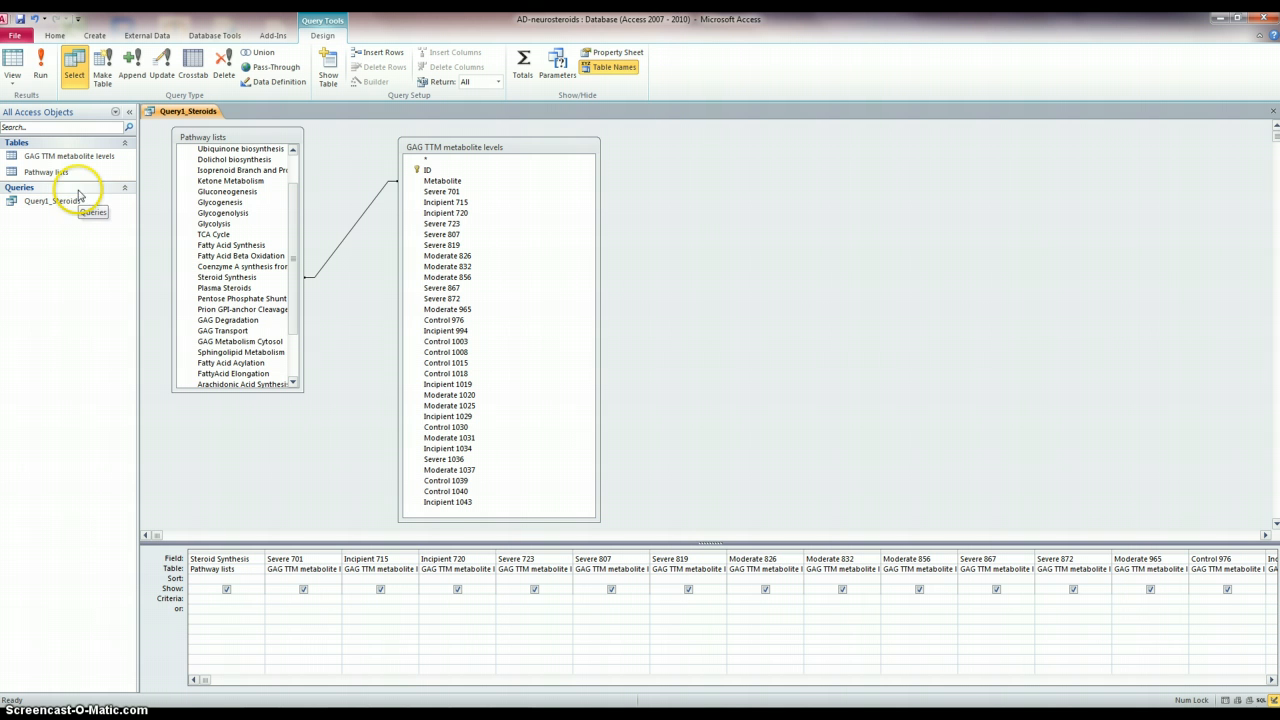
left_click(13, 82)
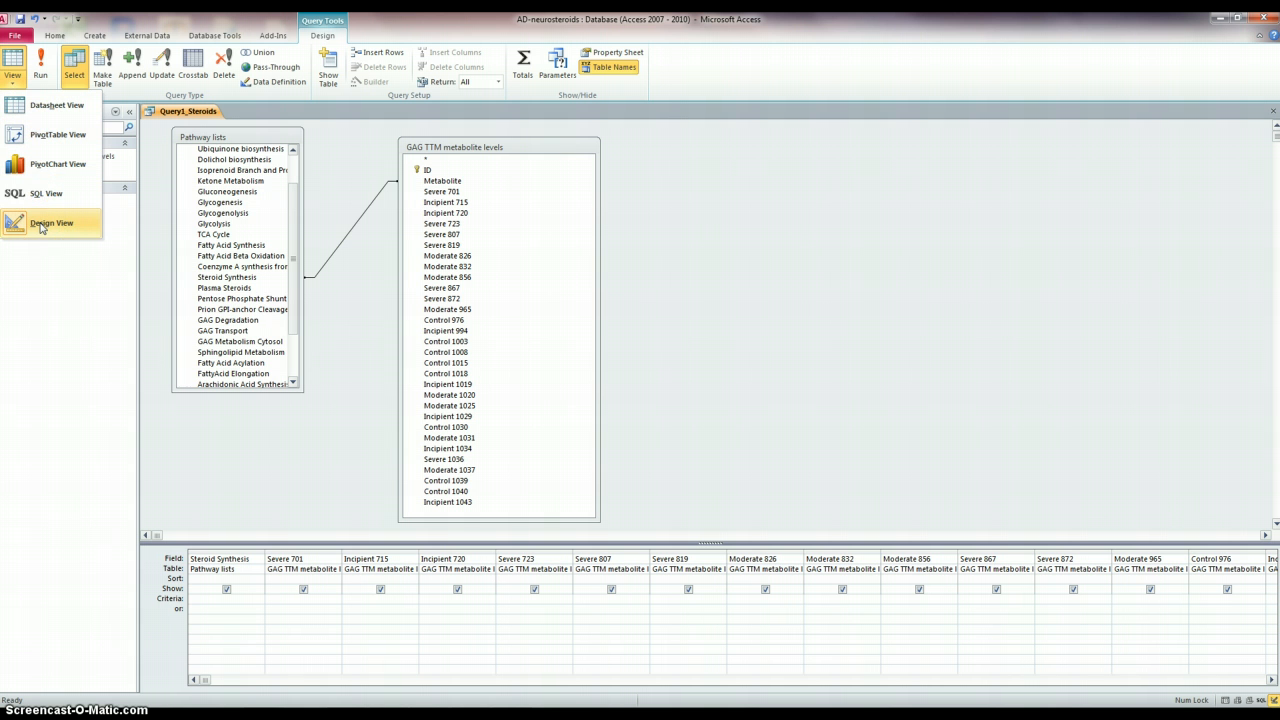
left_click(50, 111)
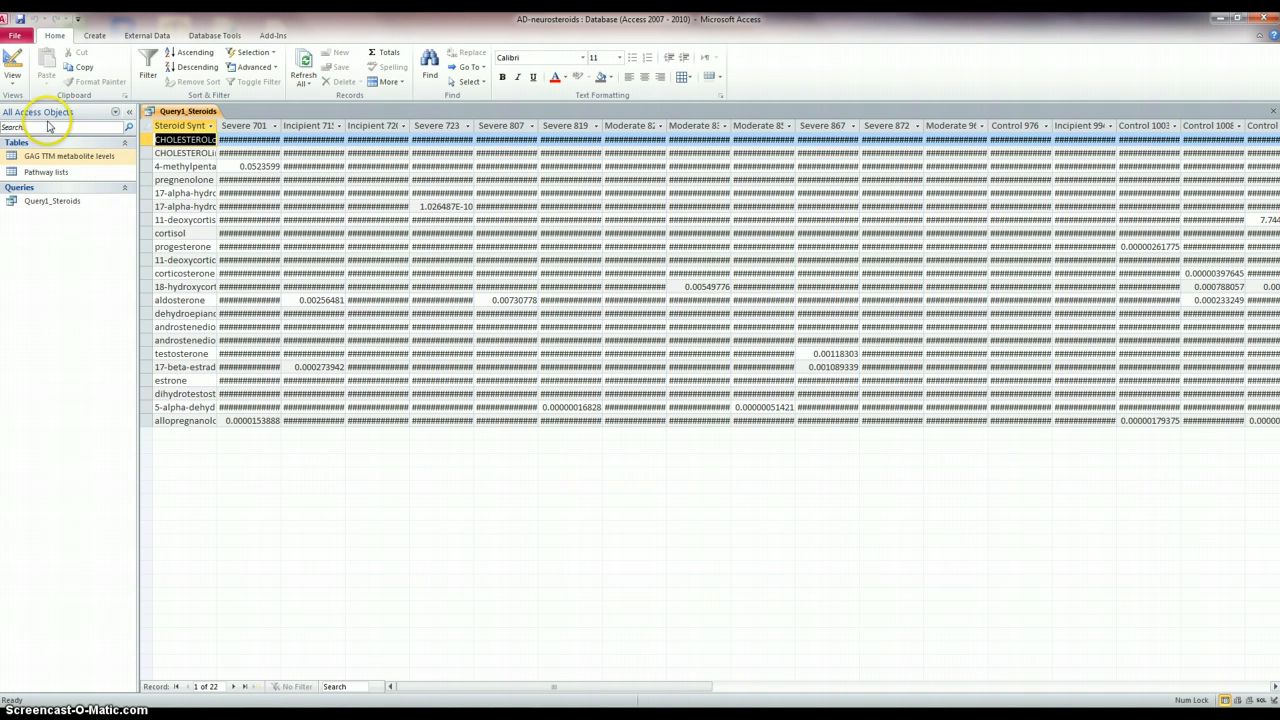
- Add the metabolite table's ID field as the first query column and view the datasheet
left_click(13, 60)
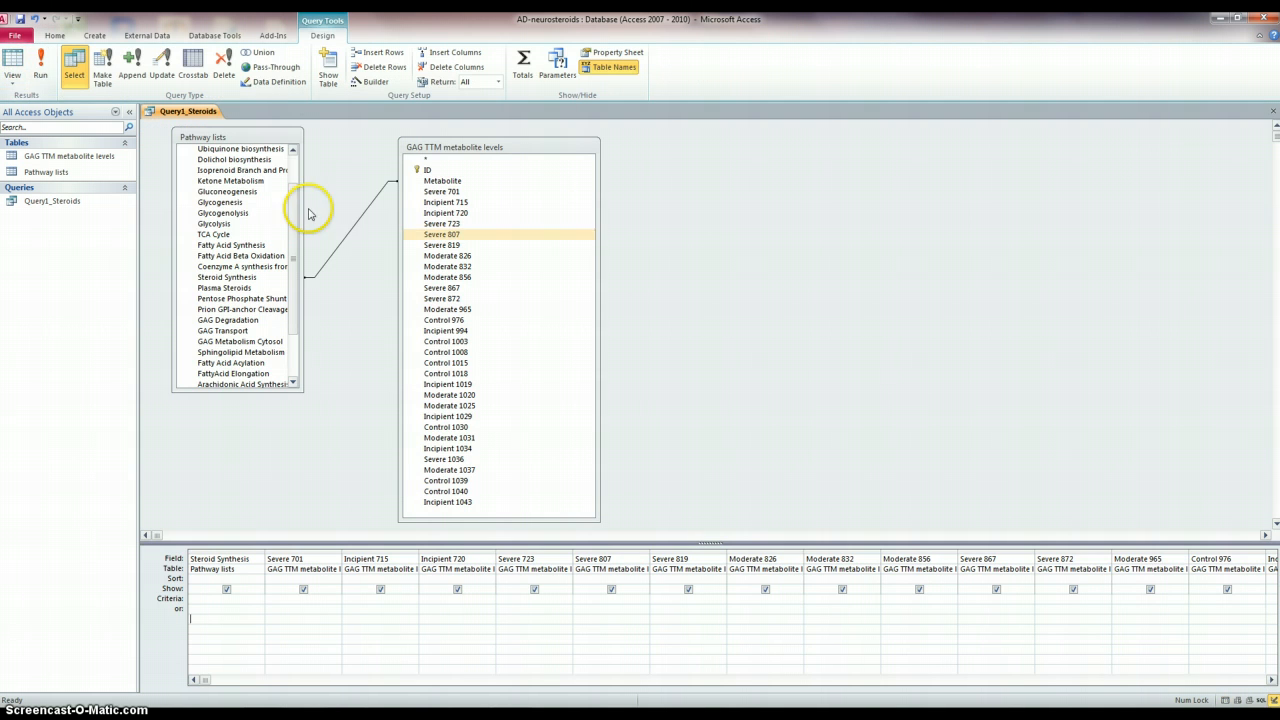
left_click(430, 170)
left_click_drag(433, 172, 229, 563)
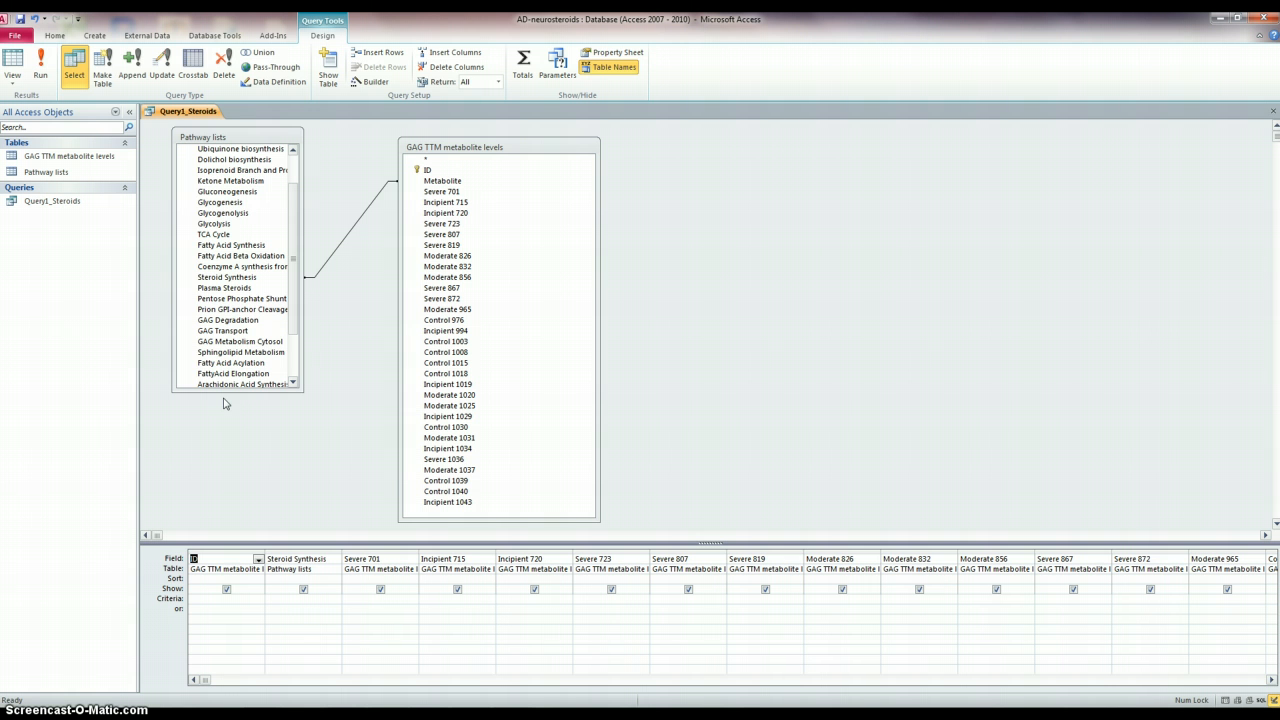
left_click(12, 62)
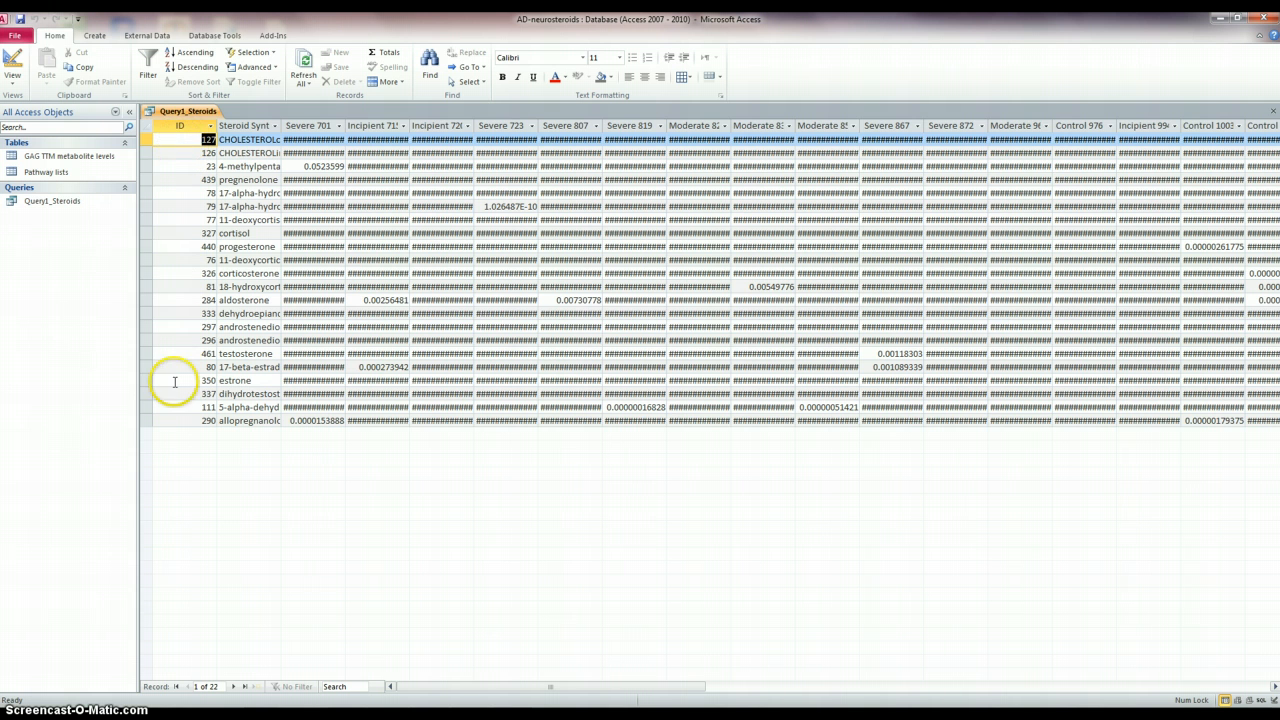
- Sort the query results ascending by the ID column
left_click(188, 55)
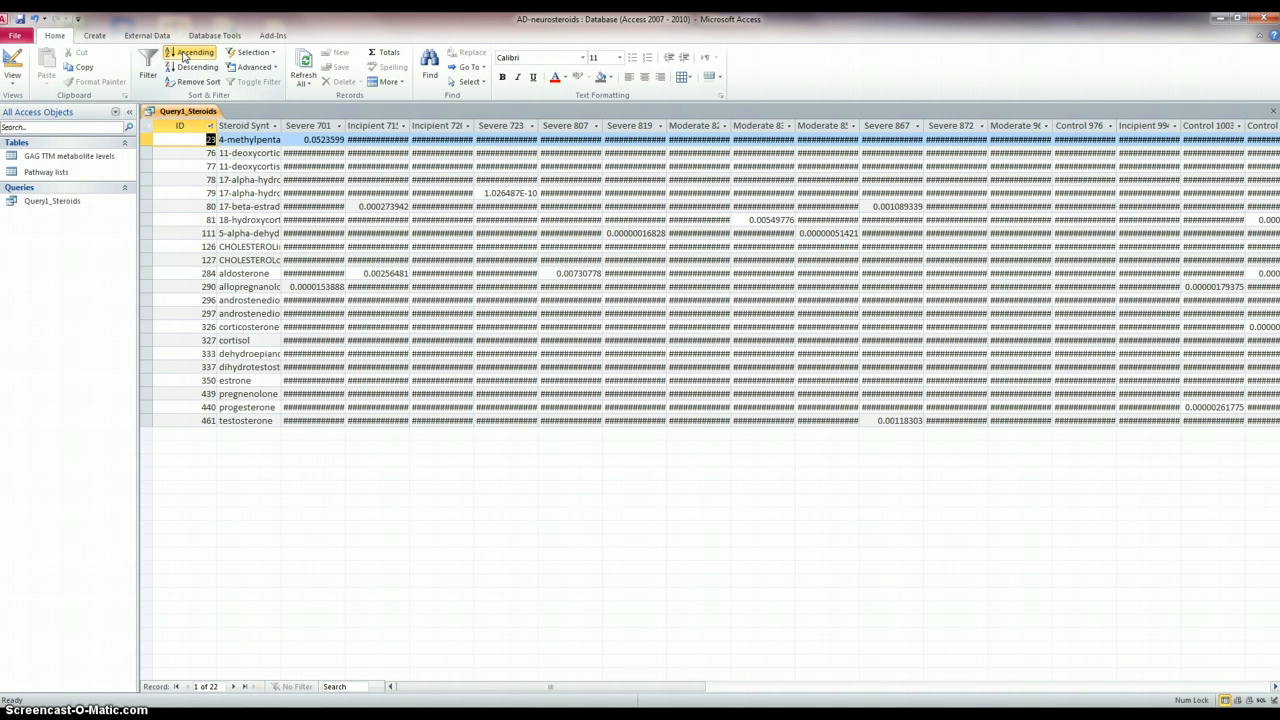
left_click(182, 126)
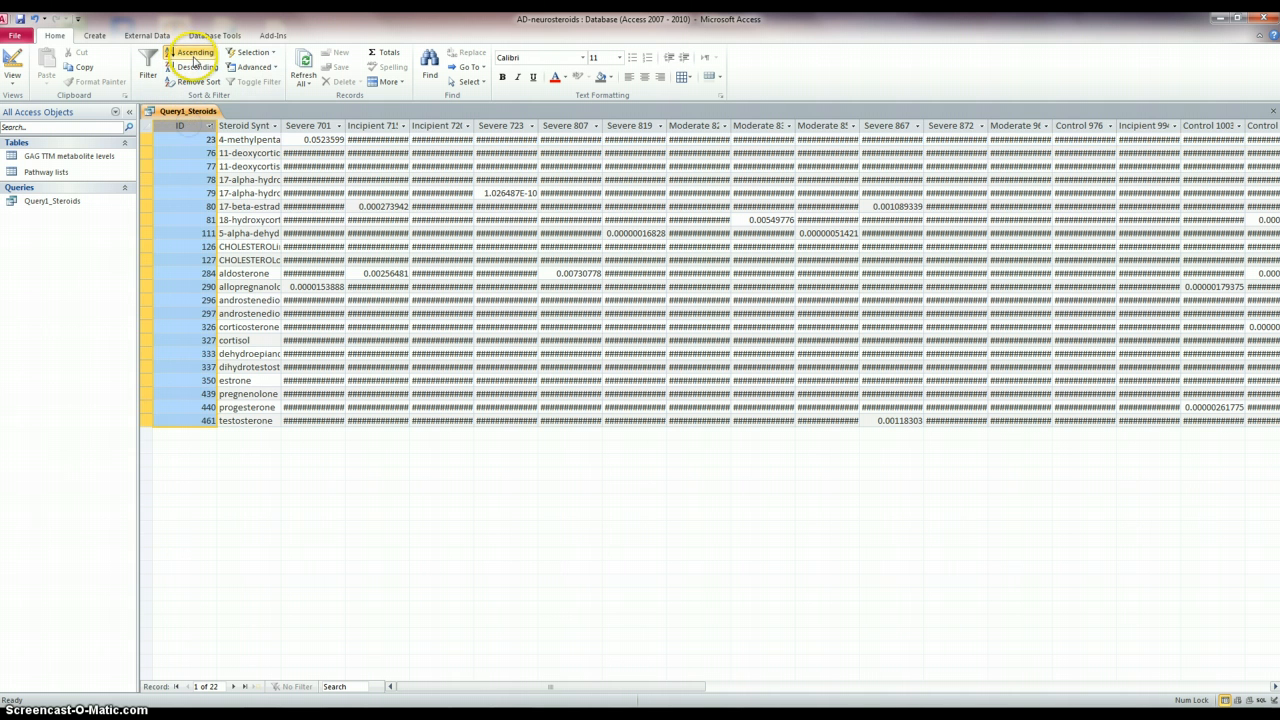
left_click(194, 55)
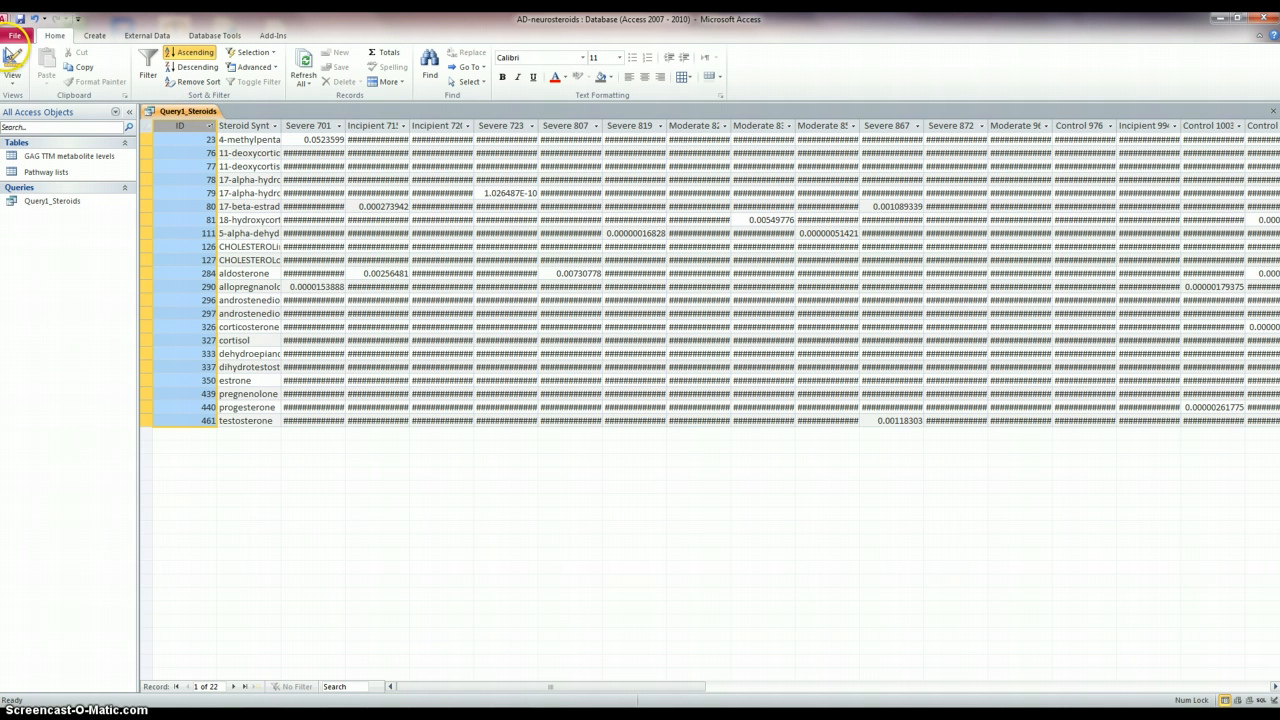
- Return to Design view and delete the metabolite ID column from the query grid
left_click(14, 60)
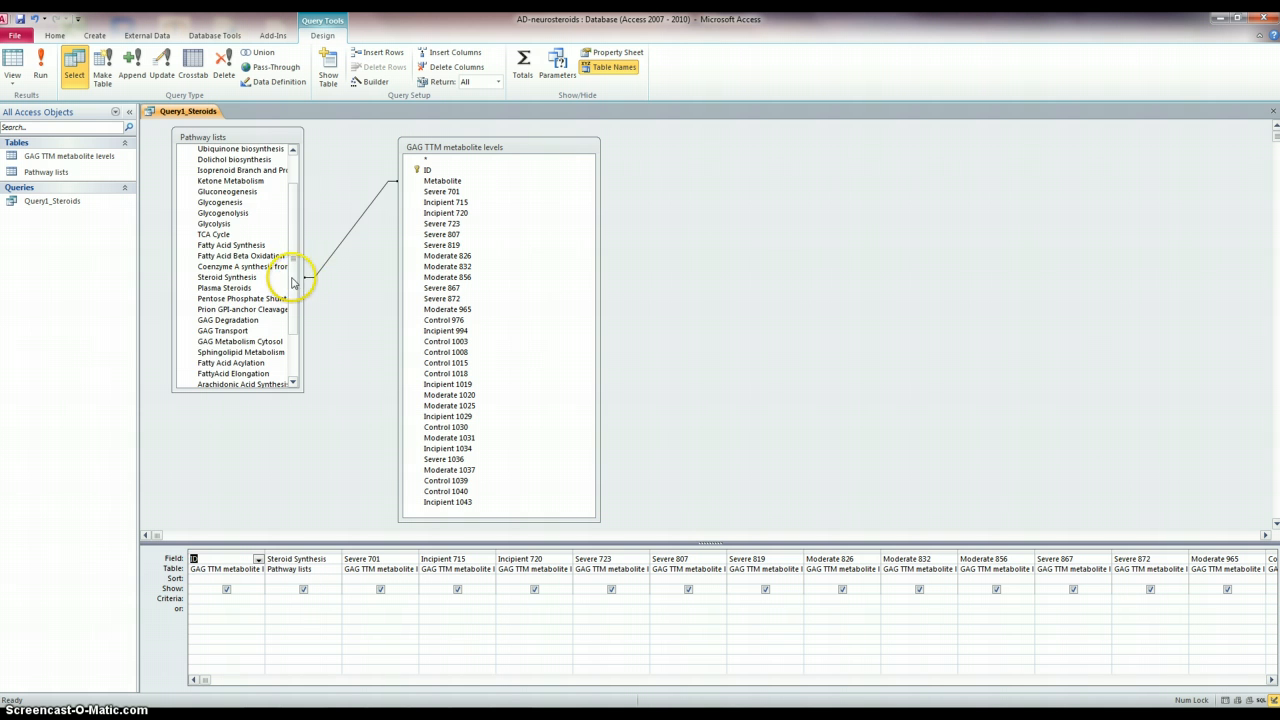
left_click_drag(293, 277, 298, 211)
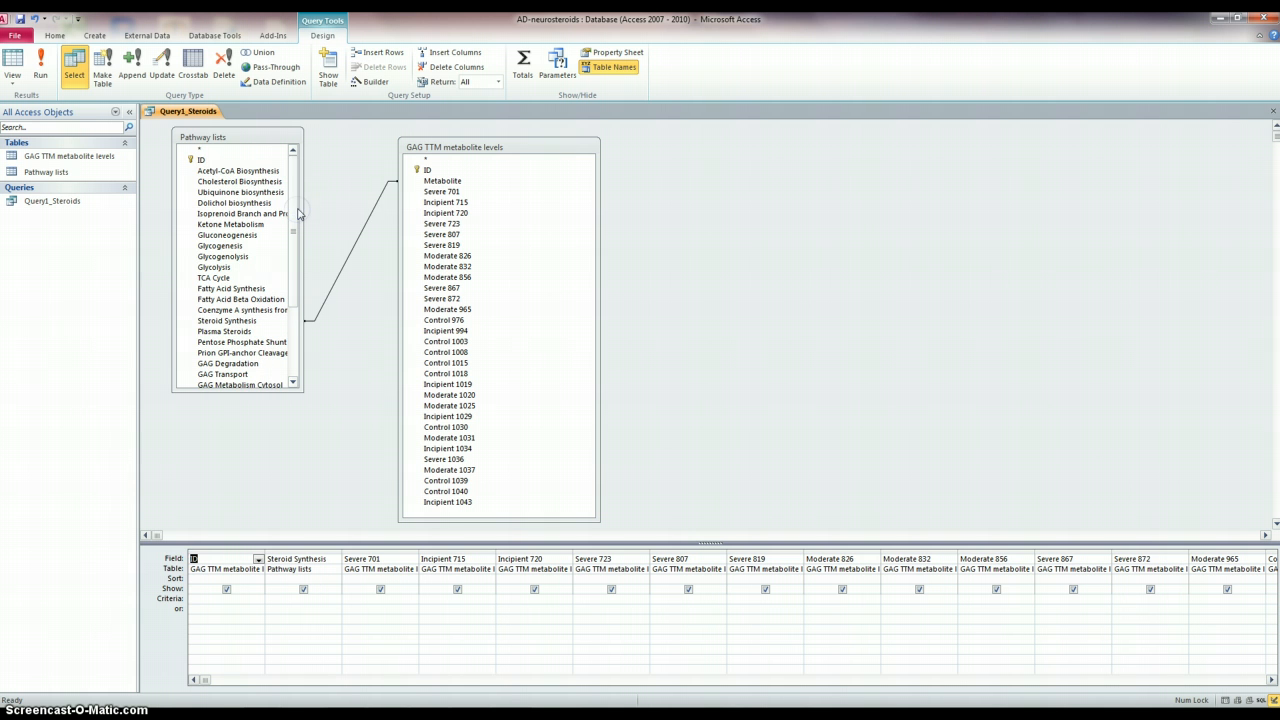
left_click(221, 551)
key("Delete")
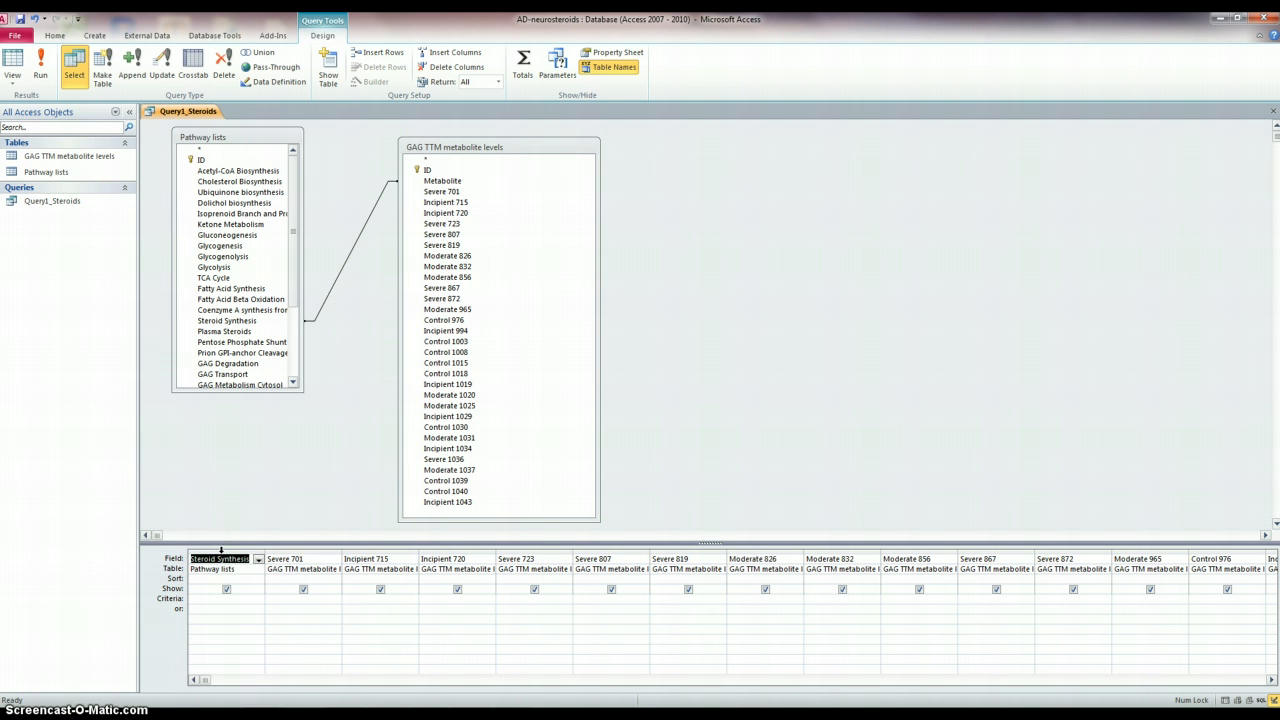
- Add the Pathway lists ID field as the first query column and view the results in Datasheet view
left_click(210, 161)
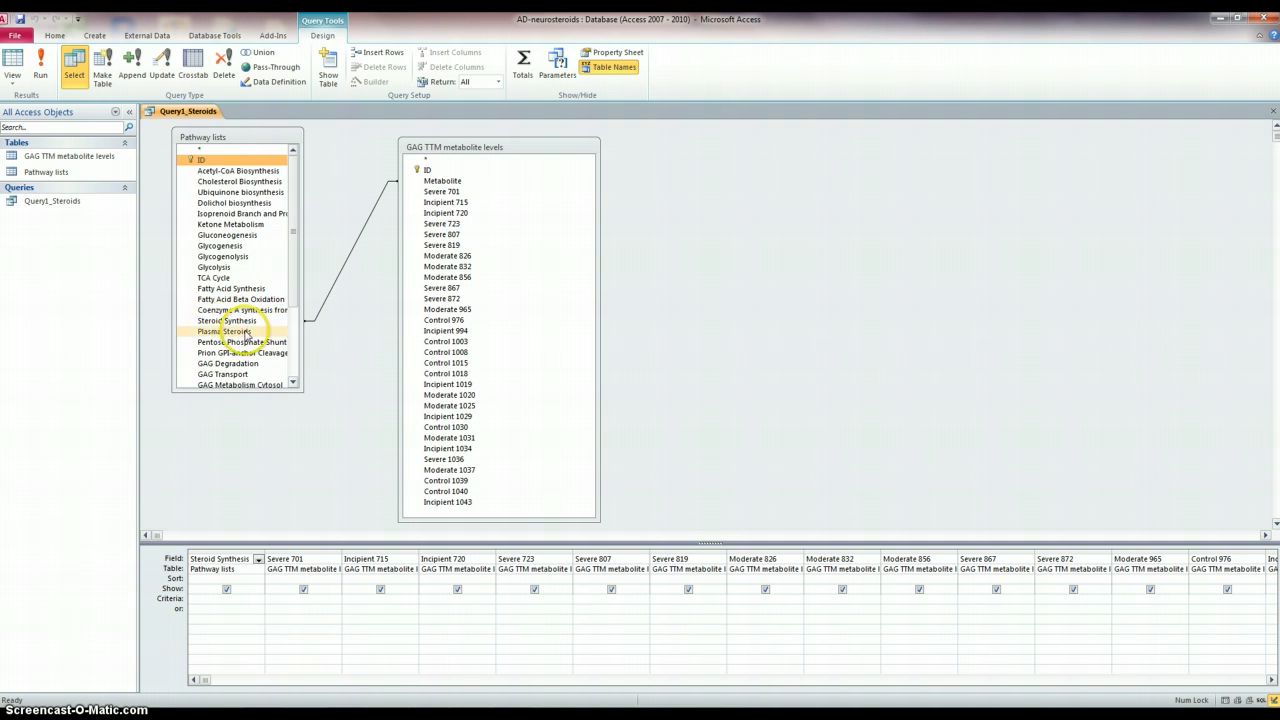
left_click_drag(217, 160, 222, 556)
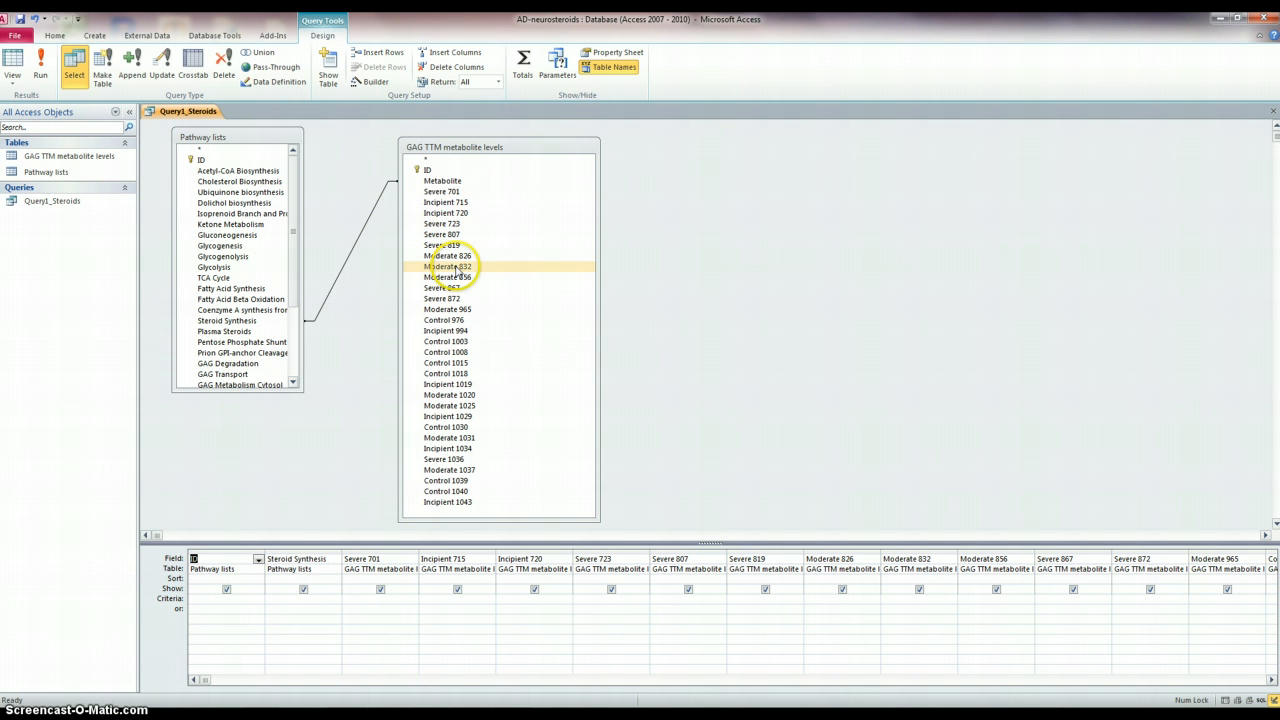
left_click(428, 194)
left_click(429, 171)
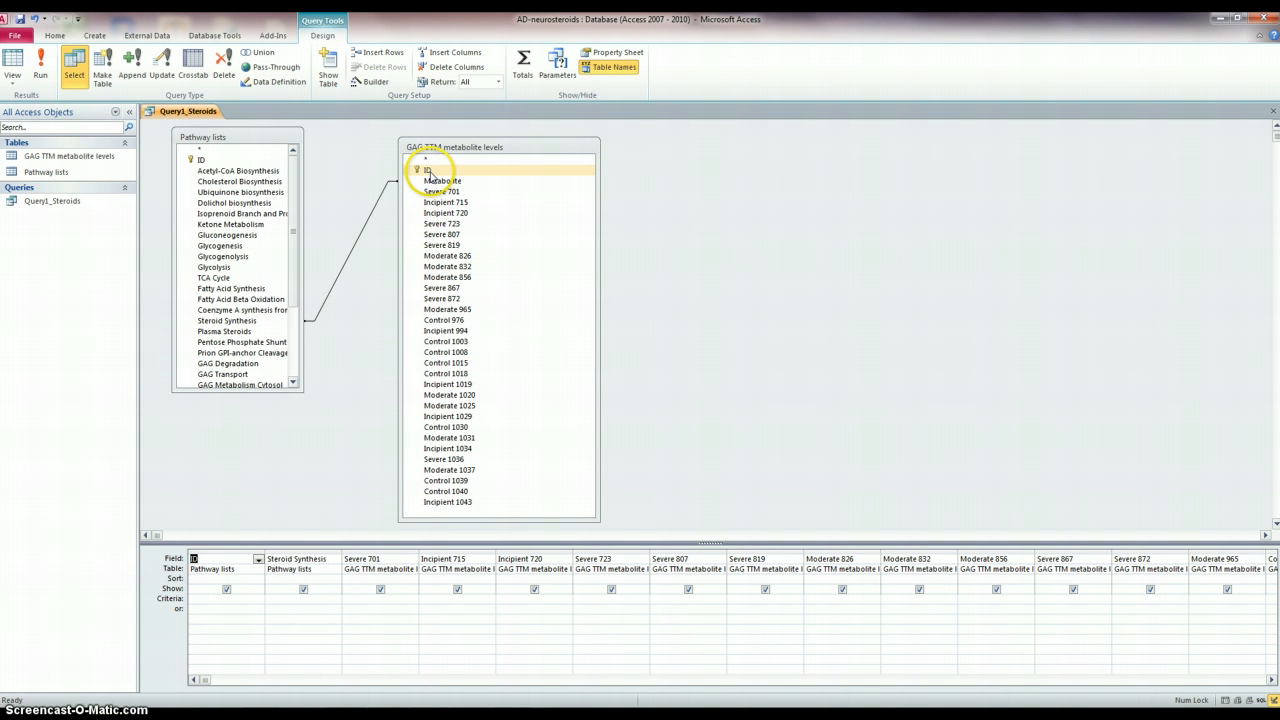
left_click(14, 63)
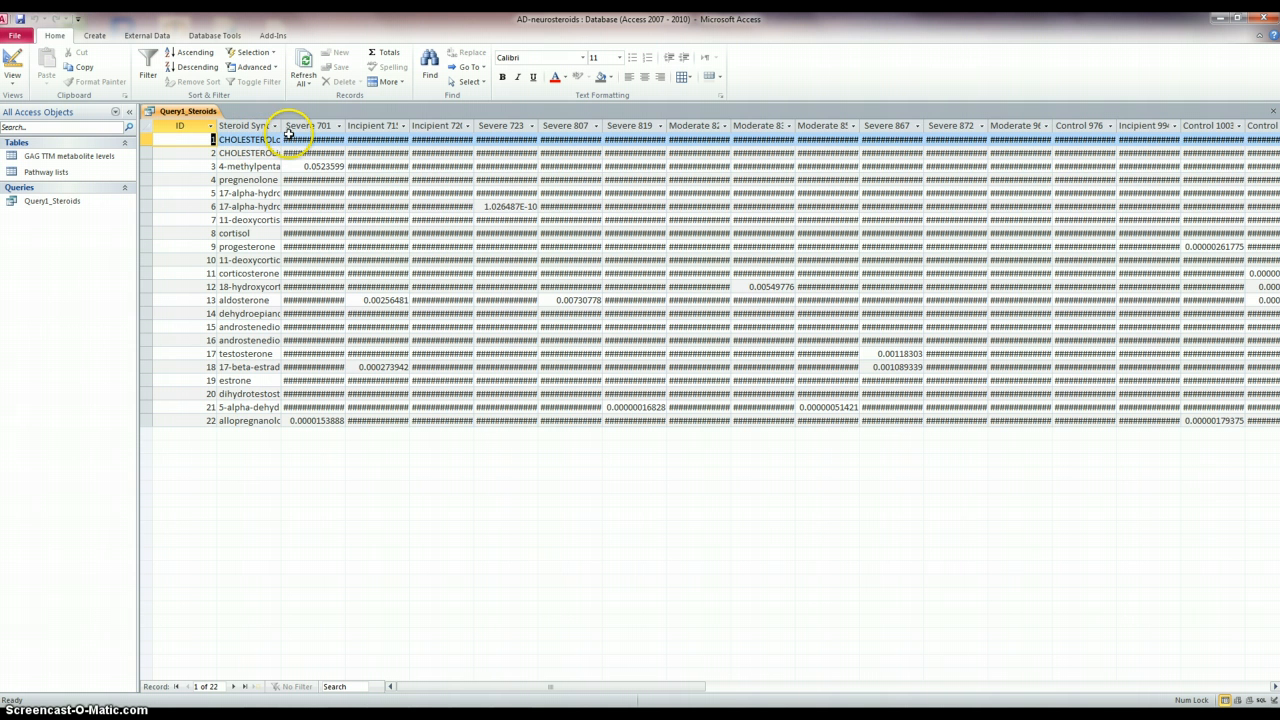
- Widen the Steroid Synthesis column so names show fully and save the query
left_click_drag(281, 126, 346, 128)
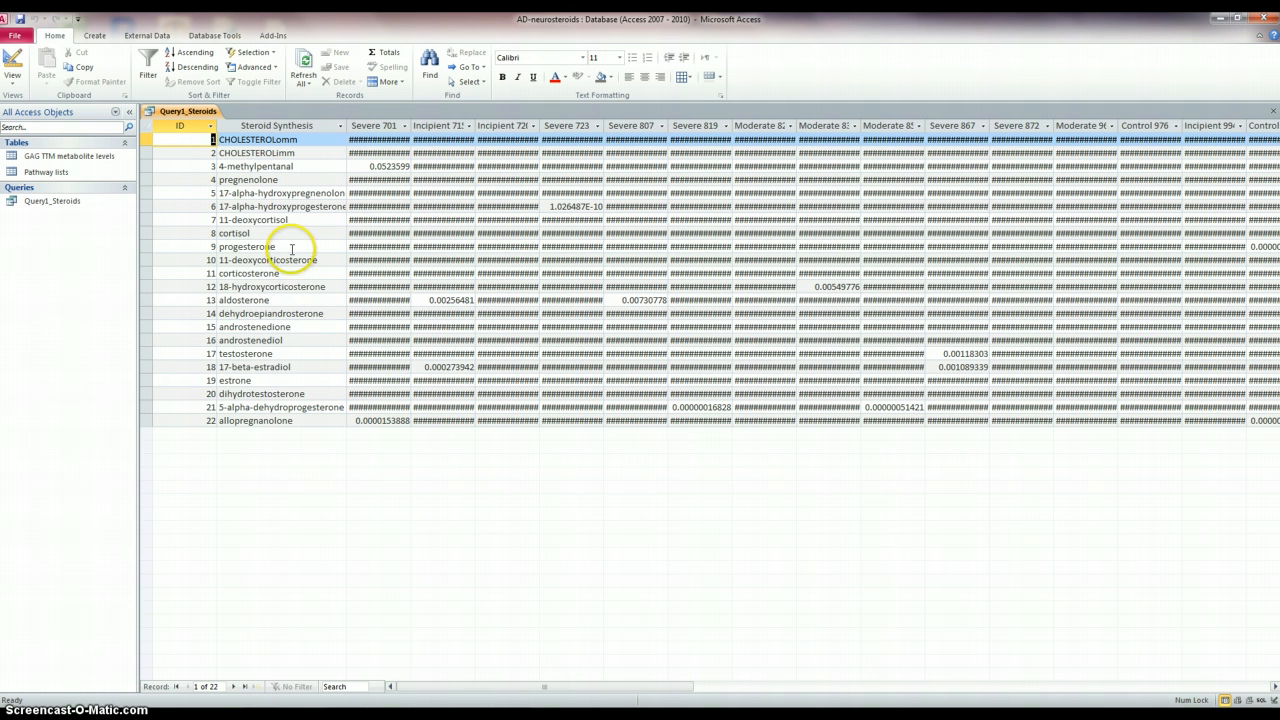
right_click(195, 112)
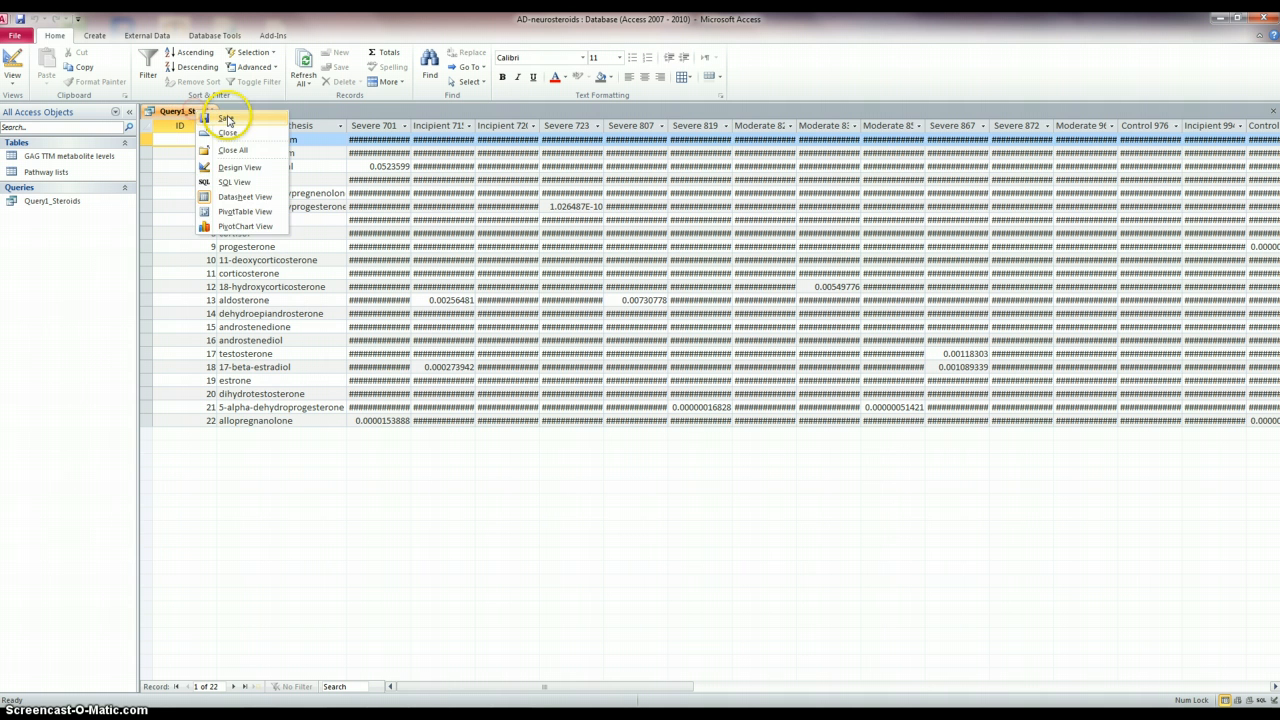
left_click(228, 117)
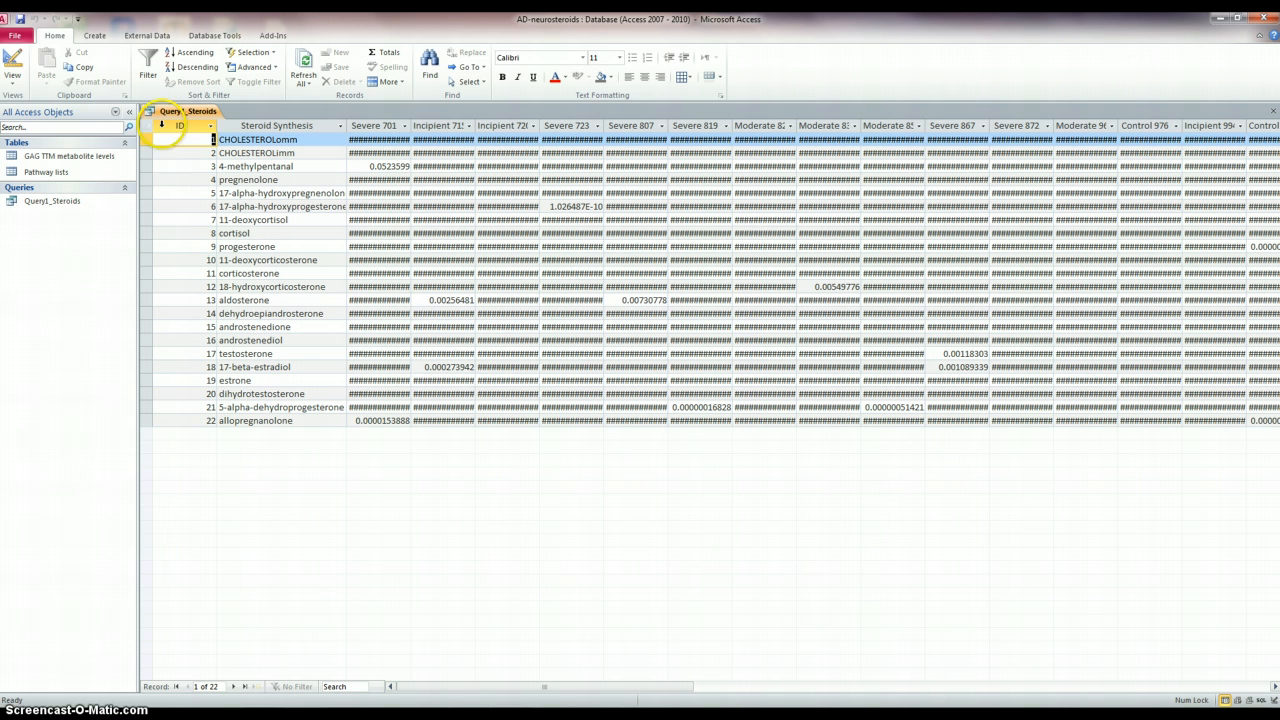
- Export the query to an Excel workbook named Query1_Steroids.xlsx without saving the export steps
left_click(150, 36)
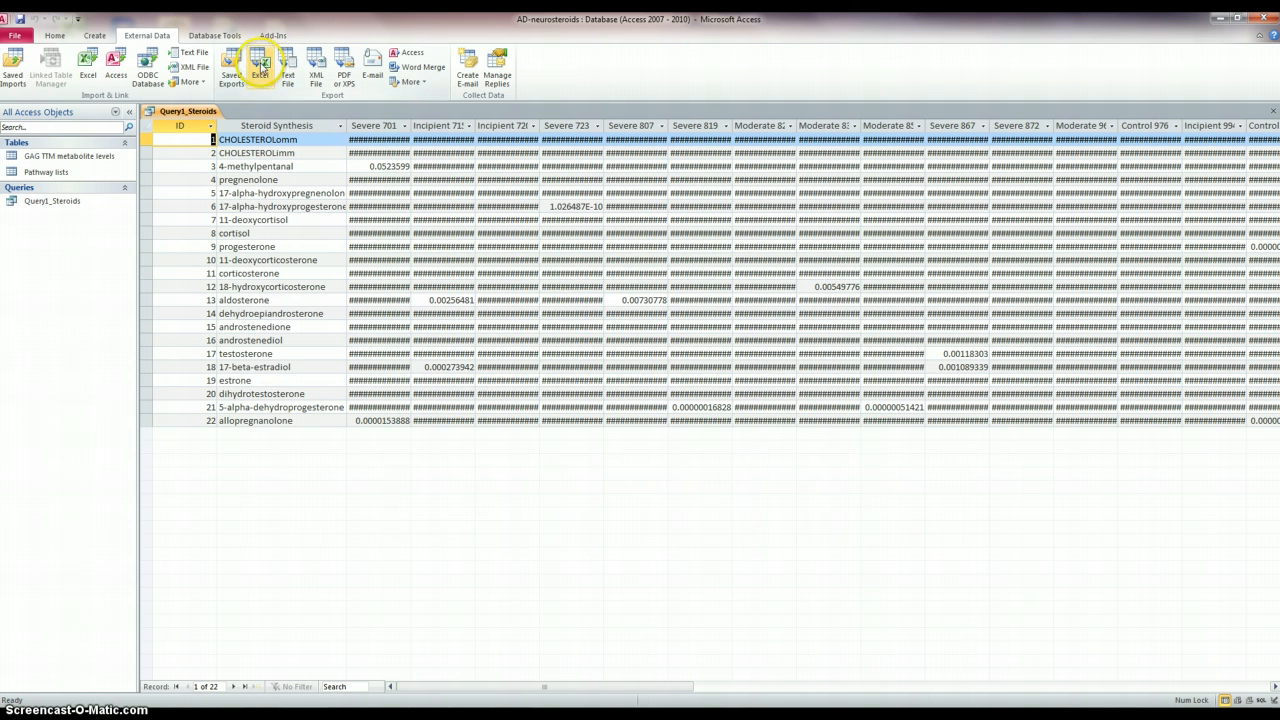
left_click(263, 67)
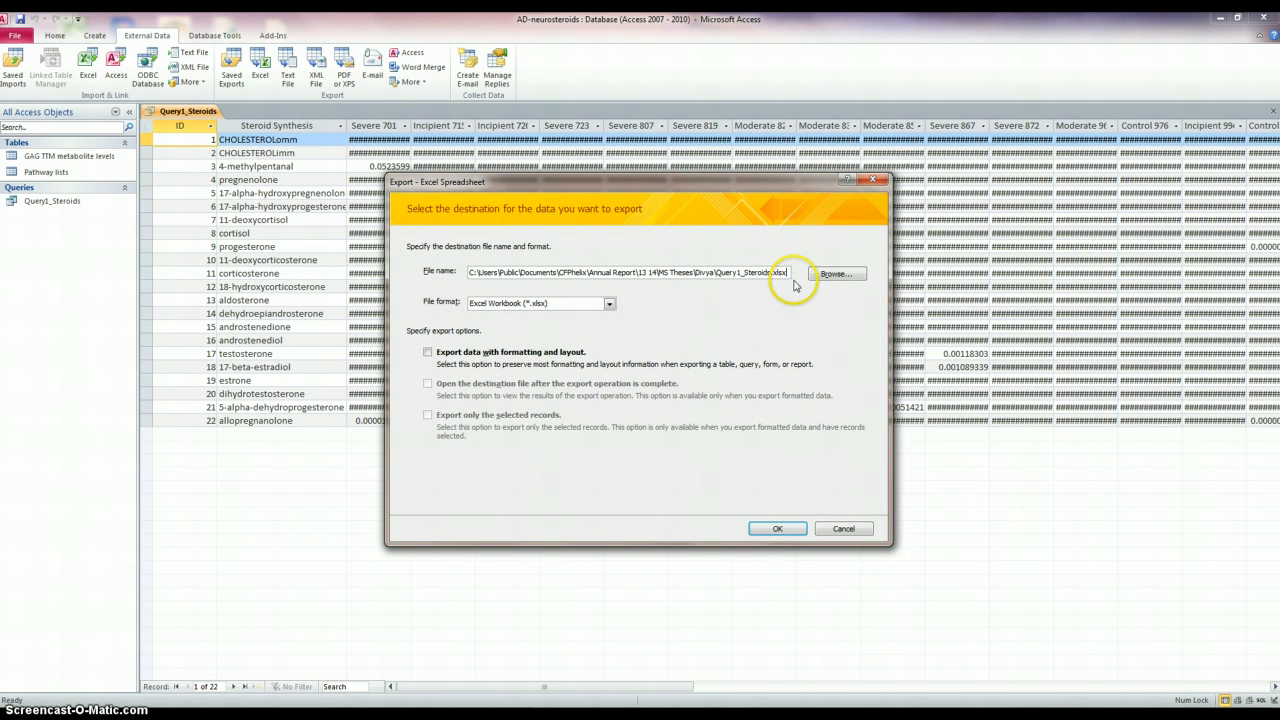
left_click(784, 532)
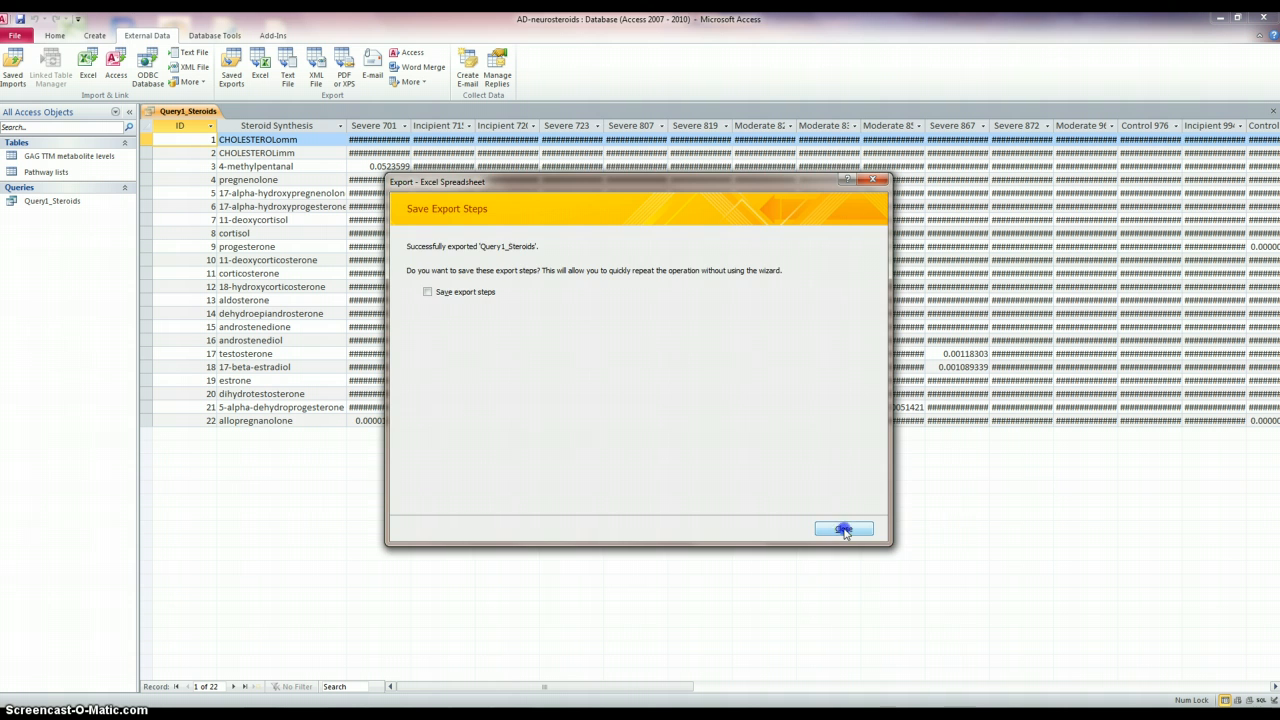
left_click(844, 530)
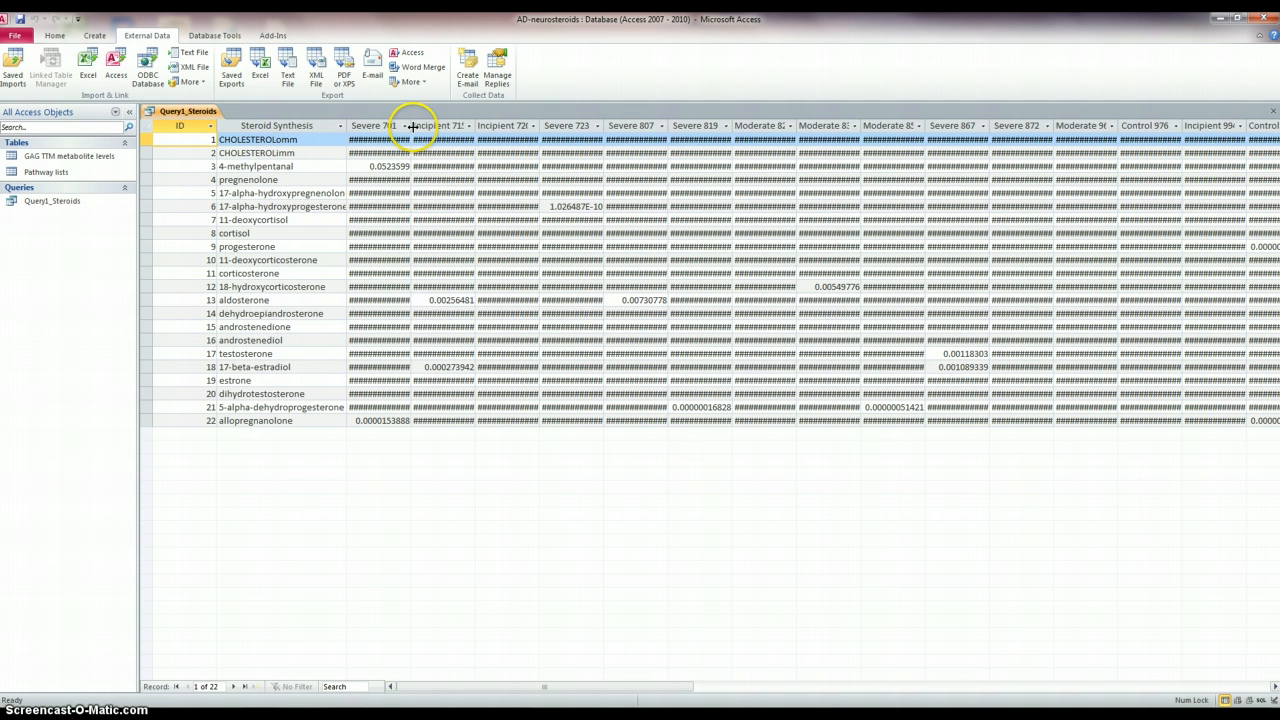
- Widen the Severe 701 column and sort the results ascending by Steroid Synthesis
left_click_drag(410, 126, 453, 127)
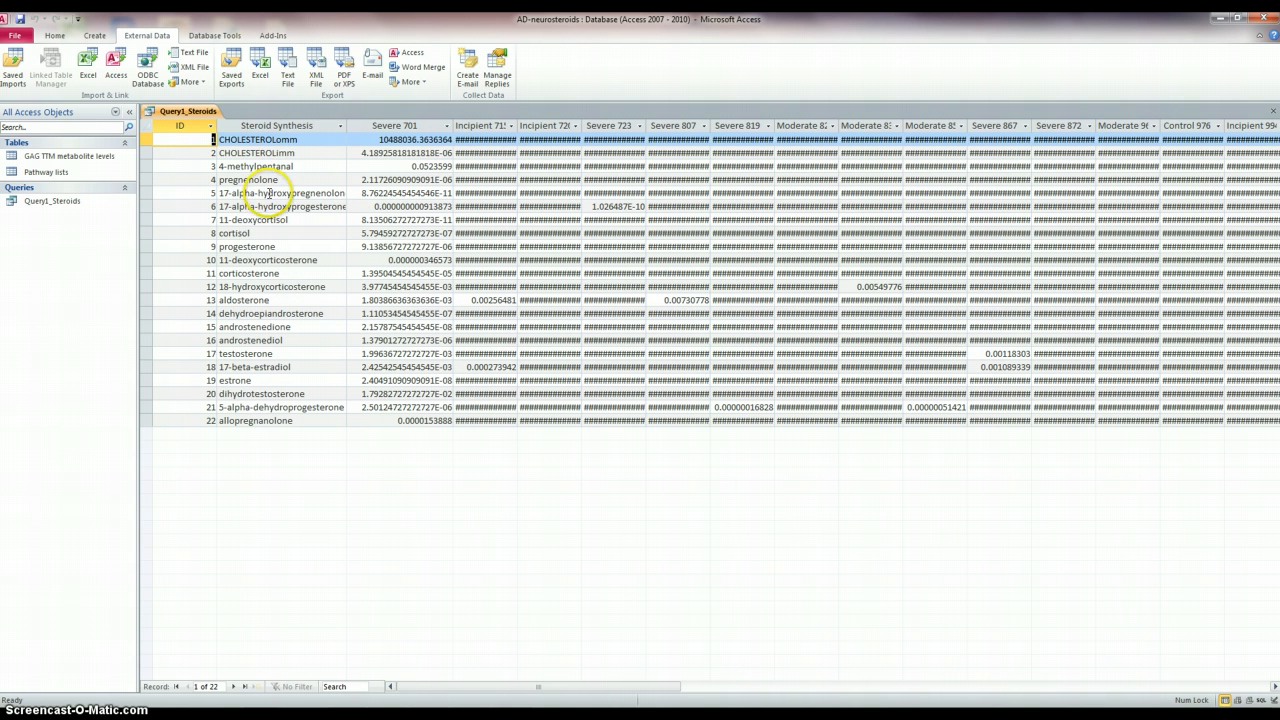
left_click(291, 125)
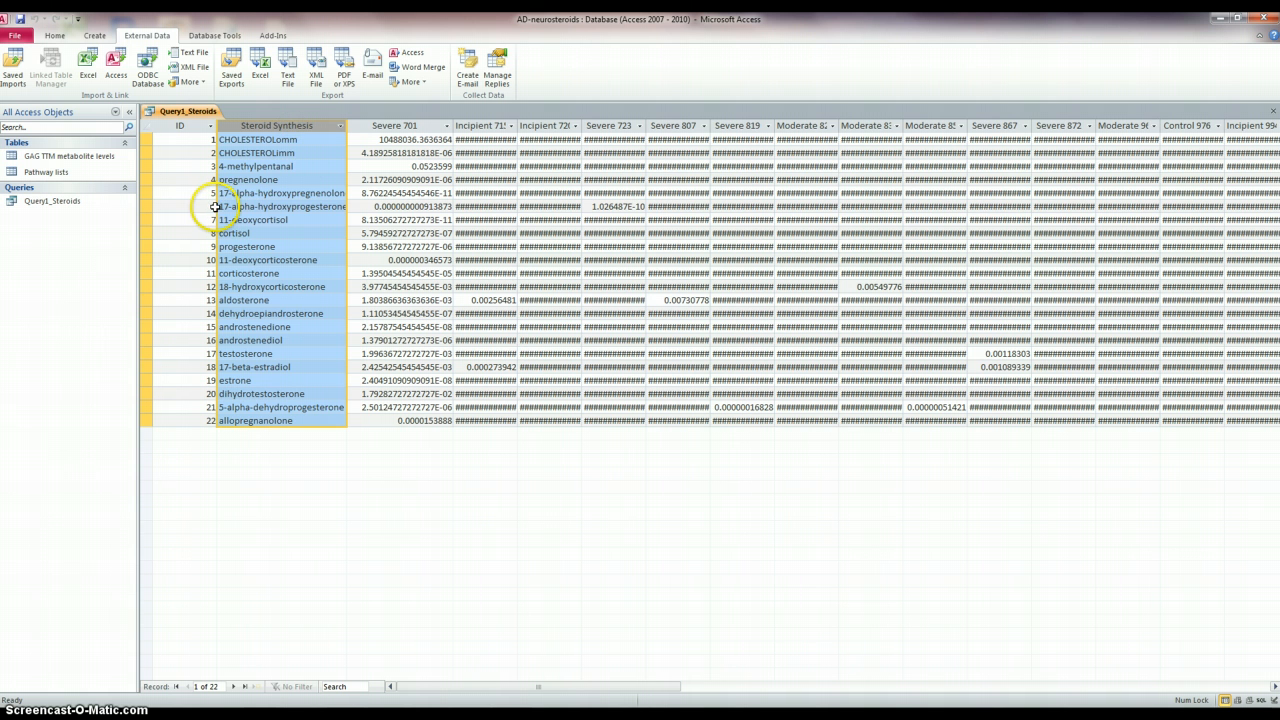
left_click(302, 206)
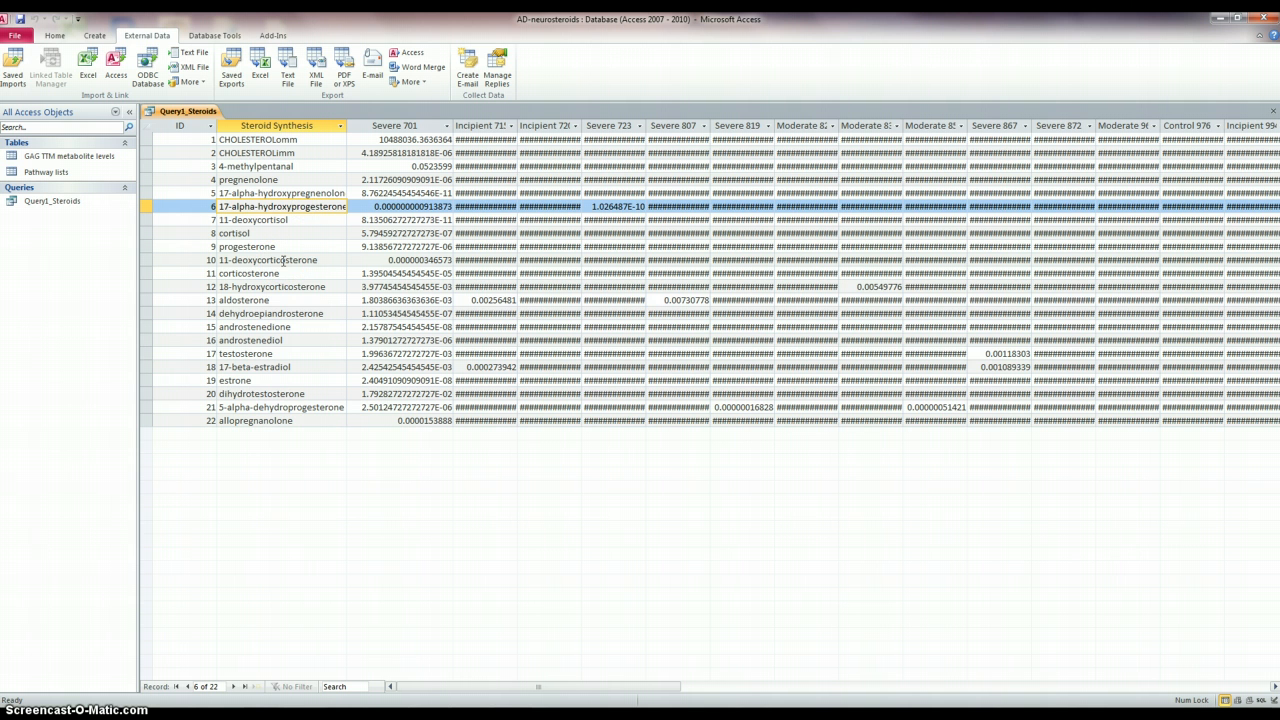
left_click(286, 125)
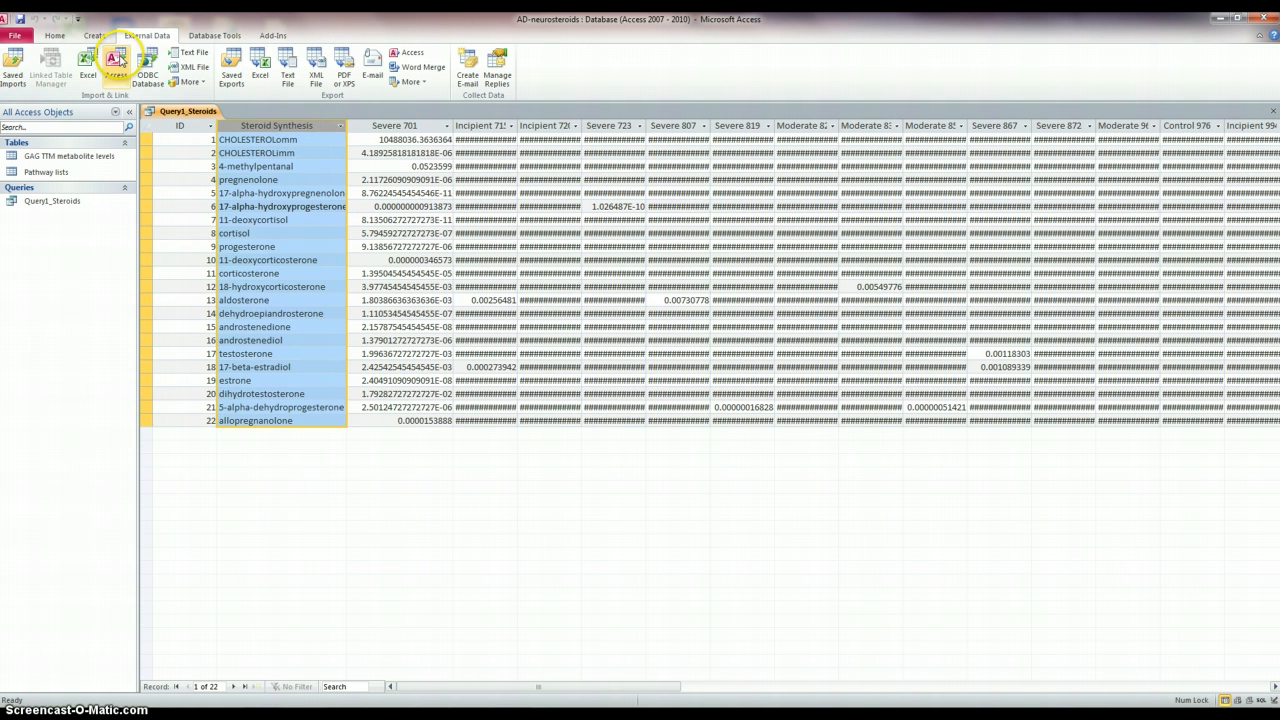
left_click(55, 35)
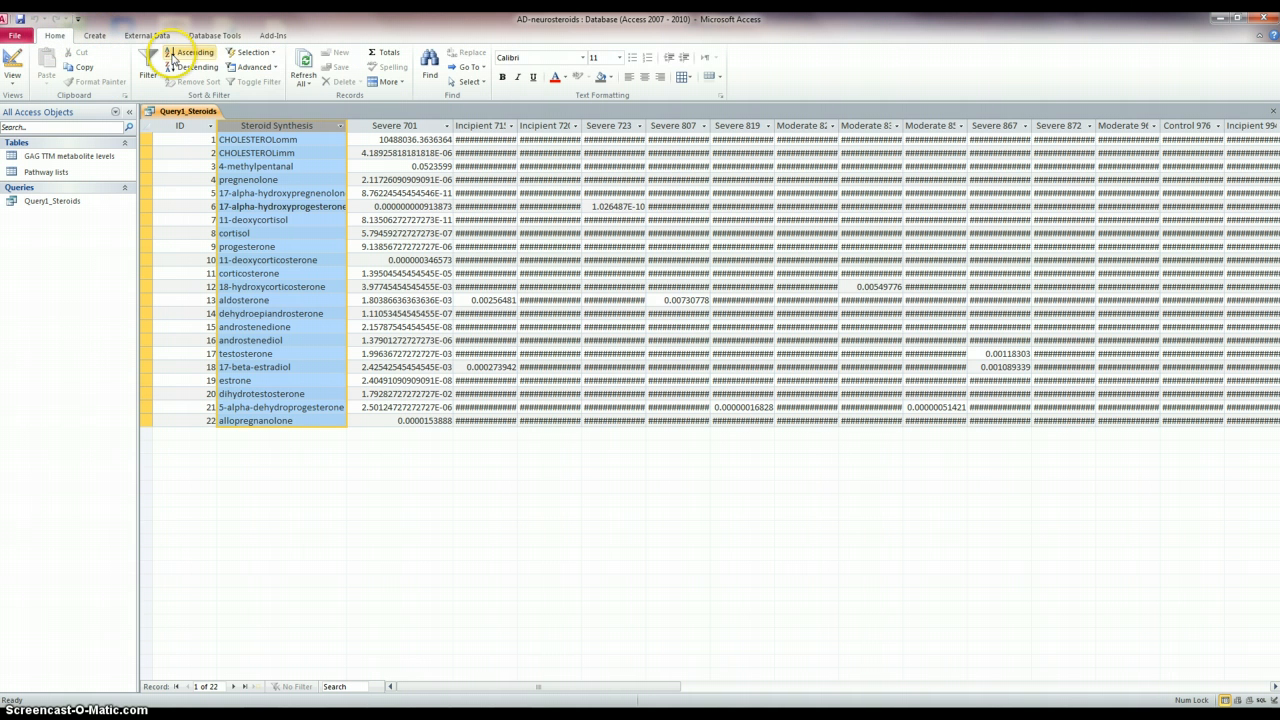
left_click(174, 56)
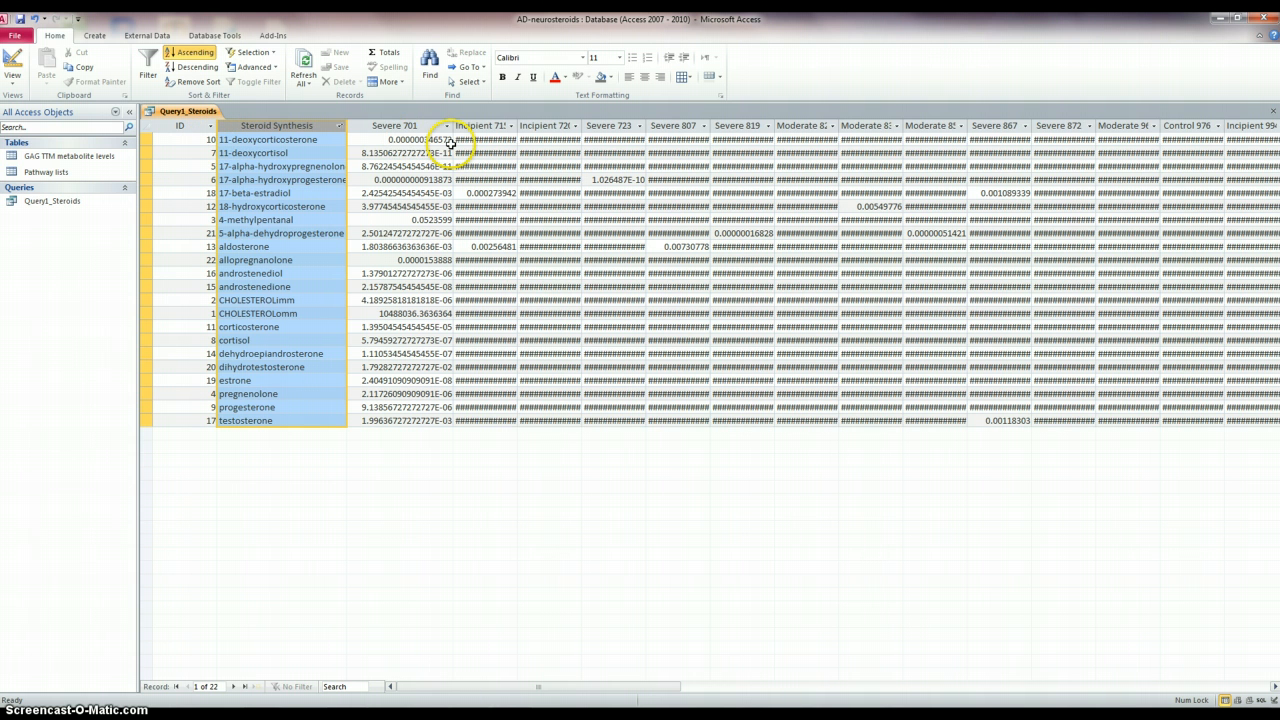
- Apply ascending sorts to the Severe 701 column and to the Incipient 715 column
left_click(402, 126)
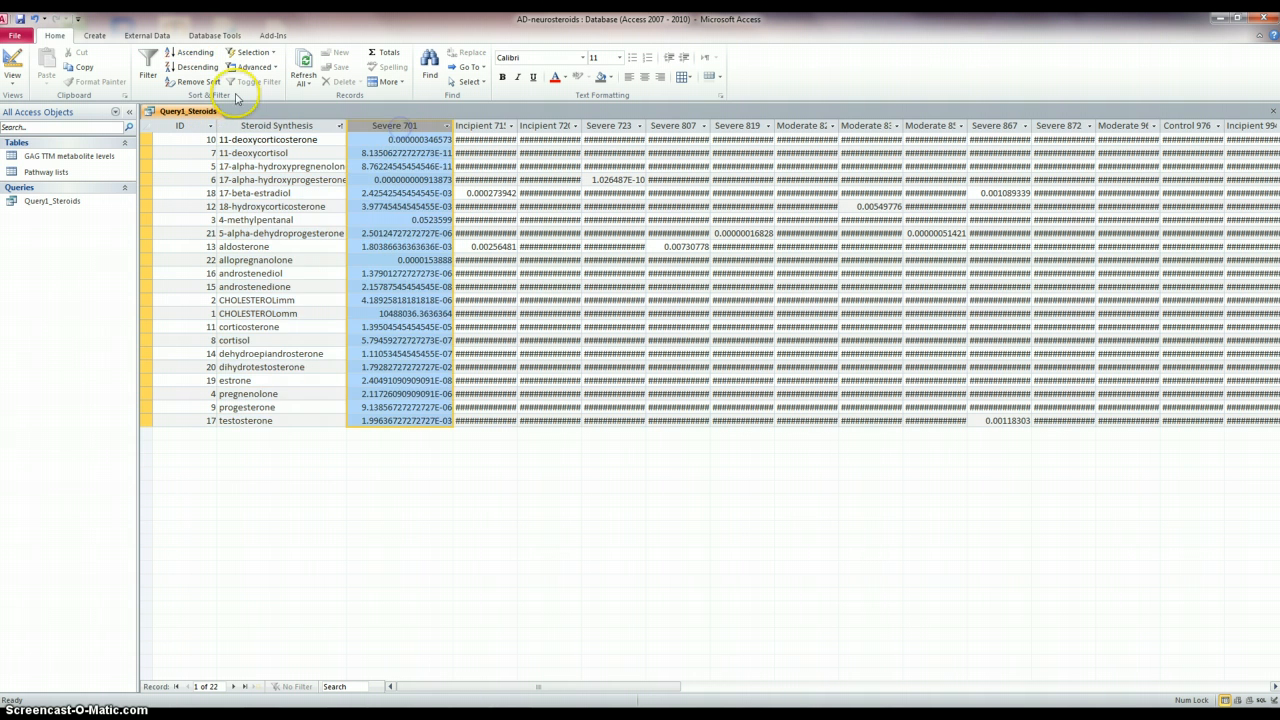
left_click(190, 52)
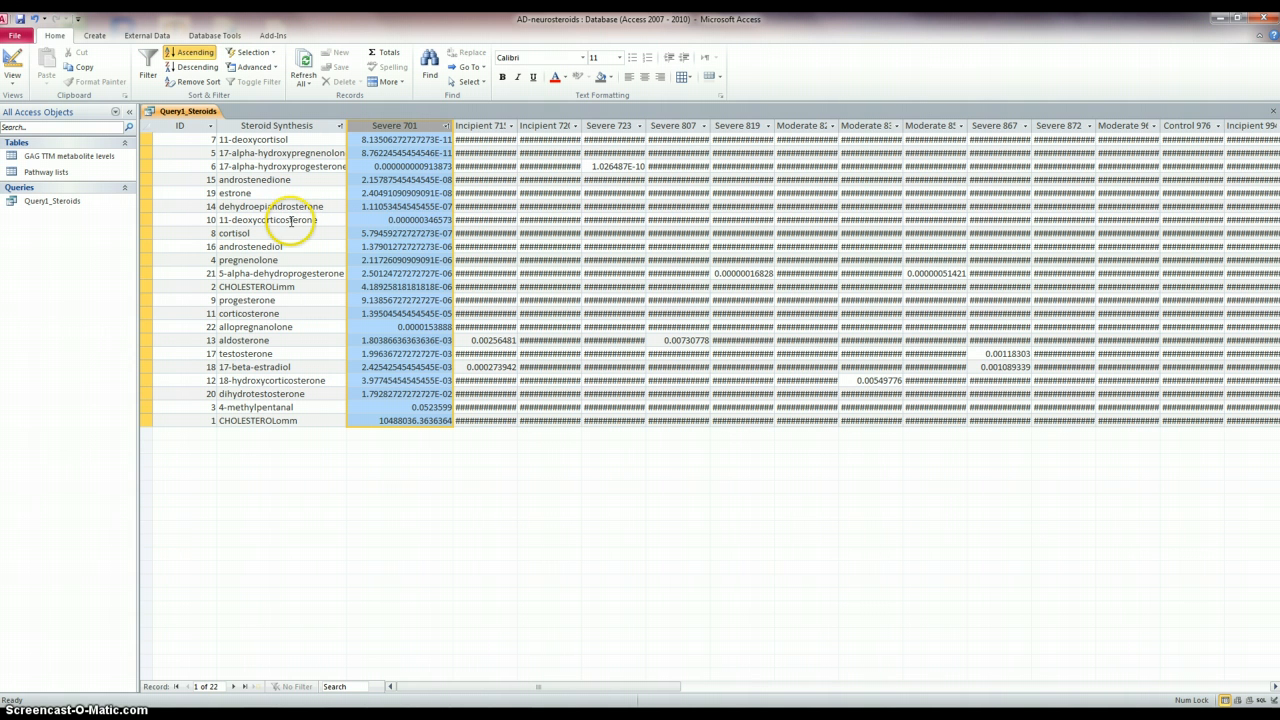
left_click(484, 125)
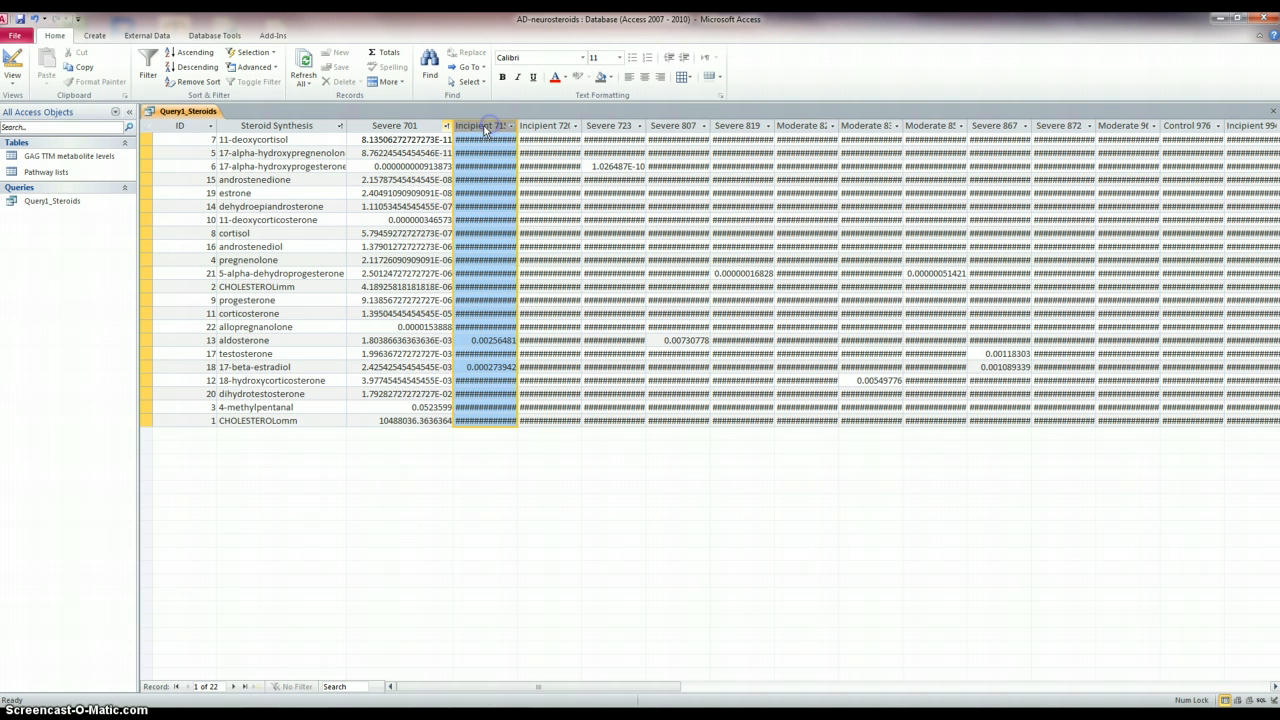
left_click(192, 55)
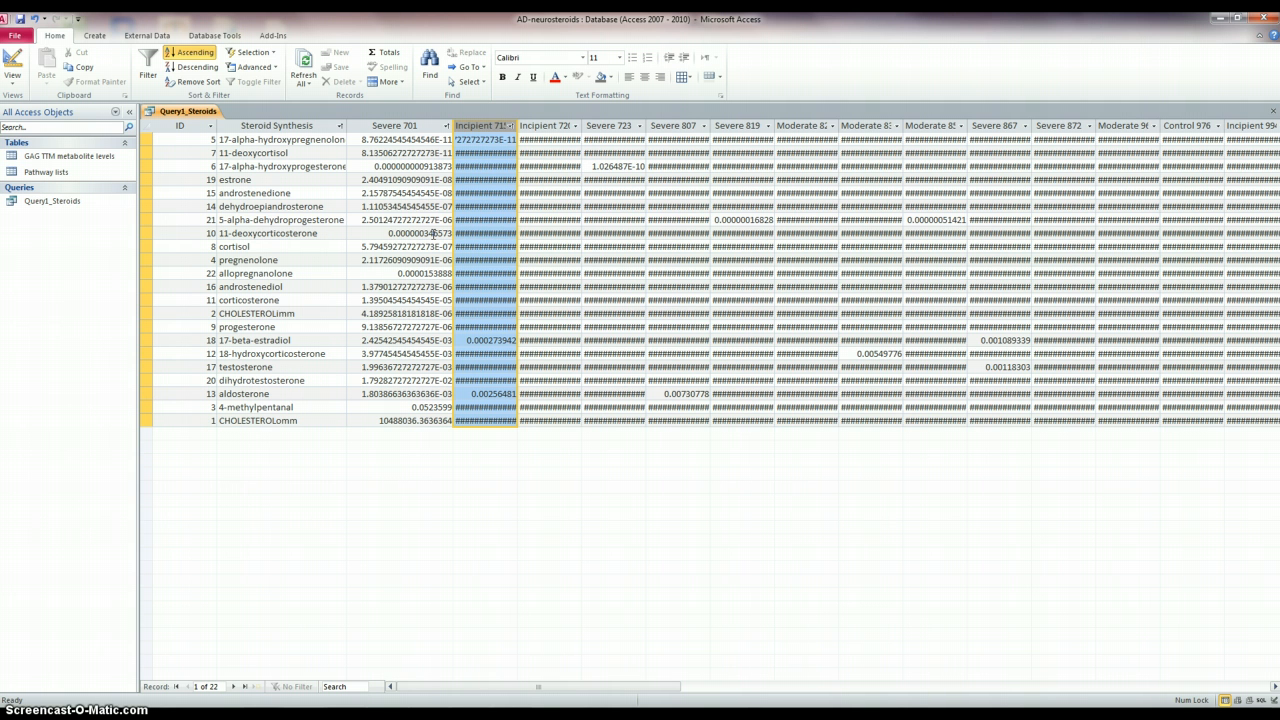
- Open the Pathway lists and GAG TTM metabolite levels tables to examine their contents, returning to the query
left_click(50, 174)
double_click(50, 175)
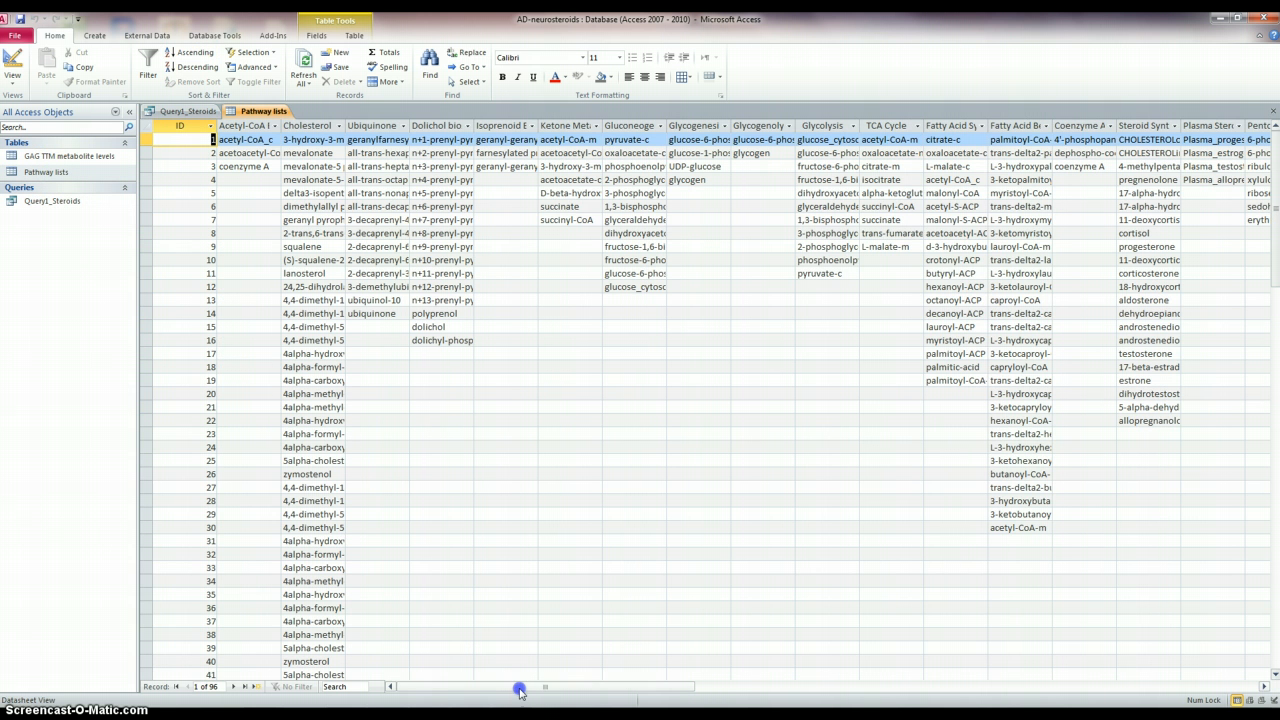
left_click_drag(527, 688, 658, 705)
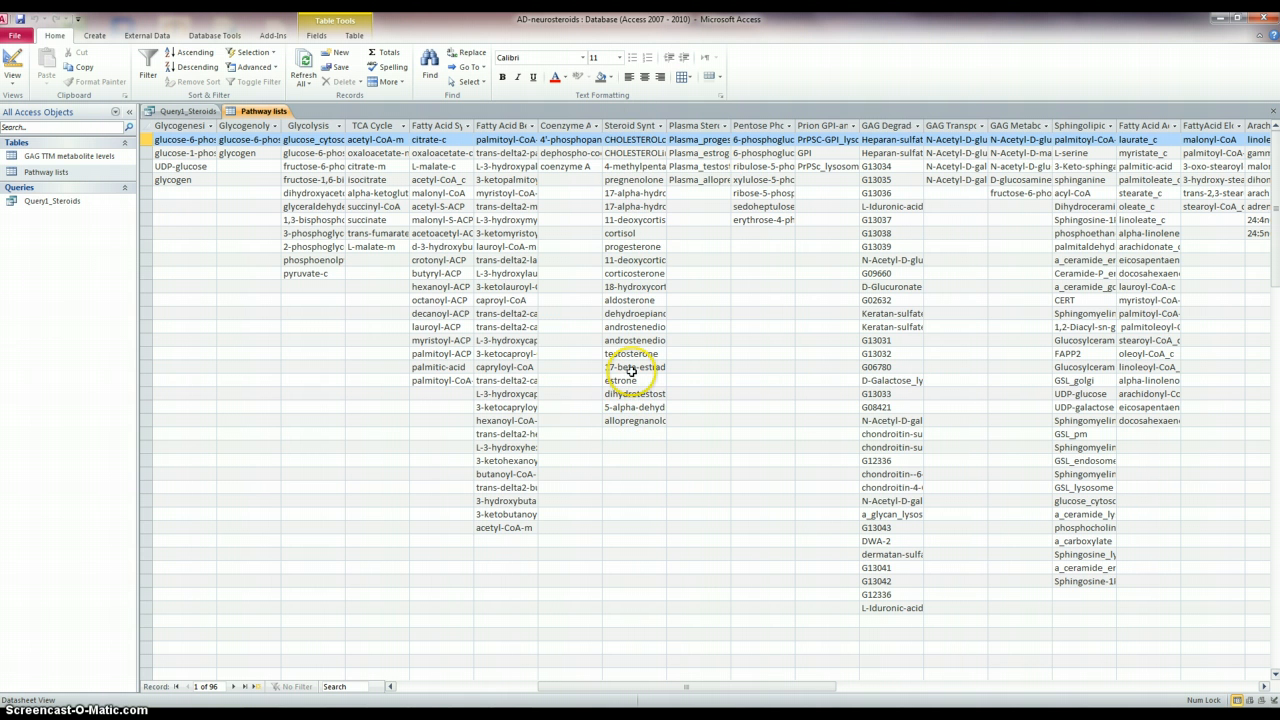
double_click(70, 157)
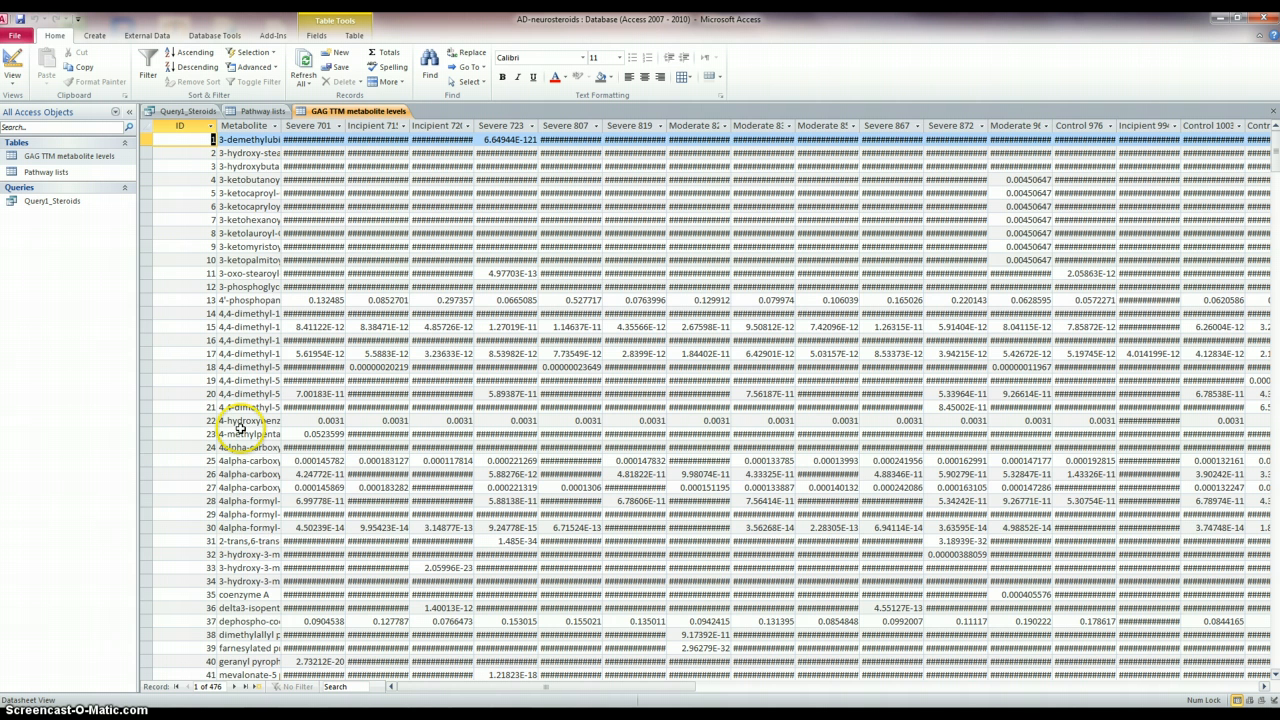
left_click(184, 112)
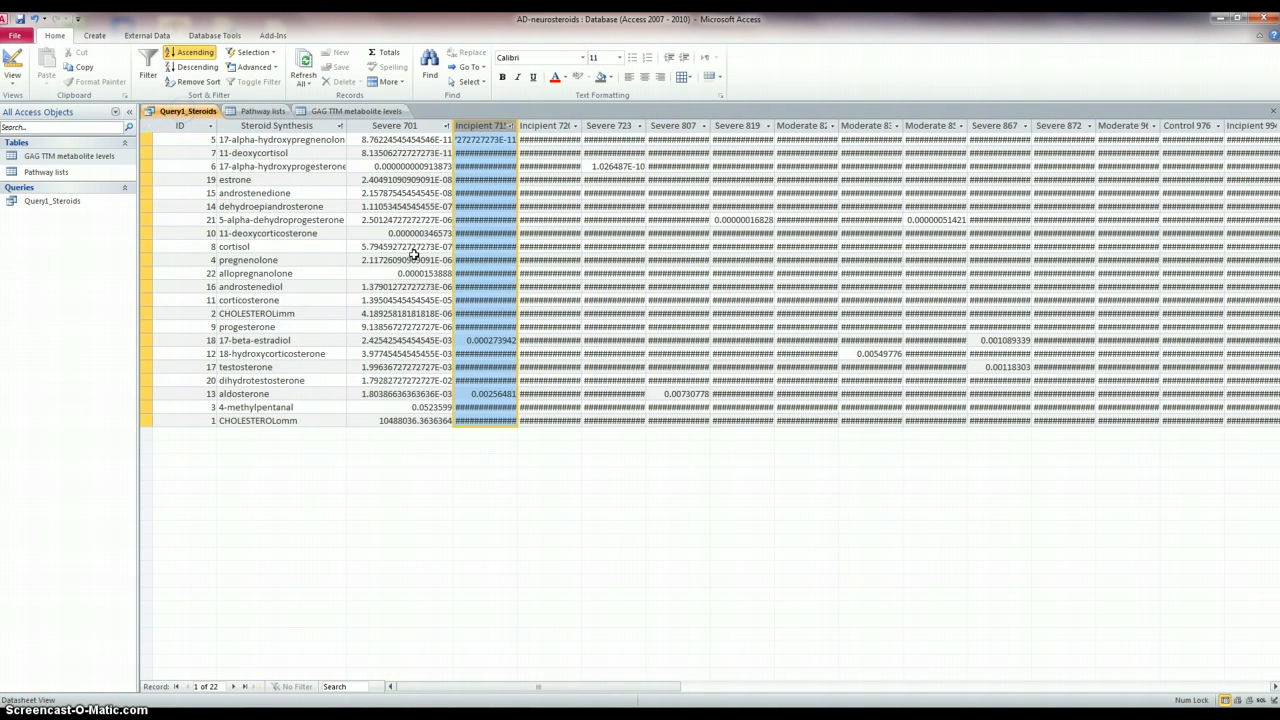